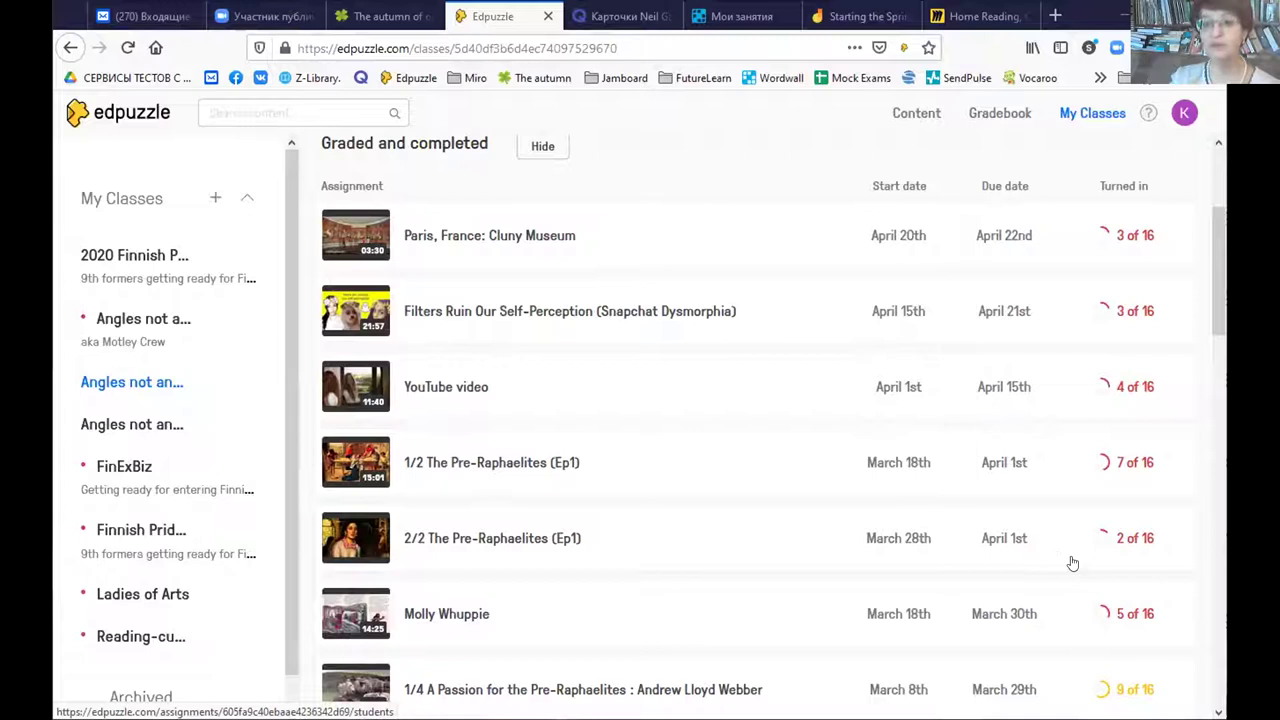
- Open the graded assignment "William Morris British Painter Art Nouveau HD" and bring up its video for watching
{"action": "scroll", "coordinate": [993, 593], "scroll_direction": "down", "scroll_amount": 3}
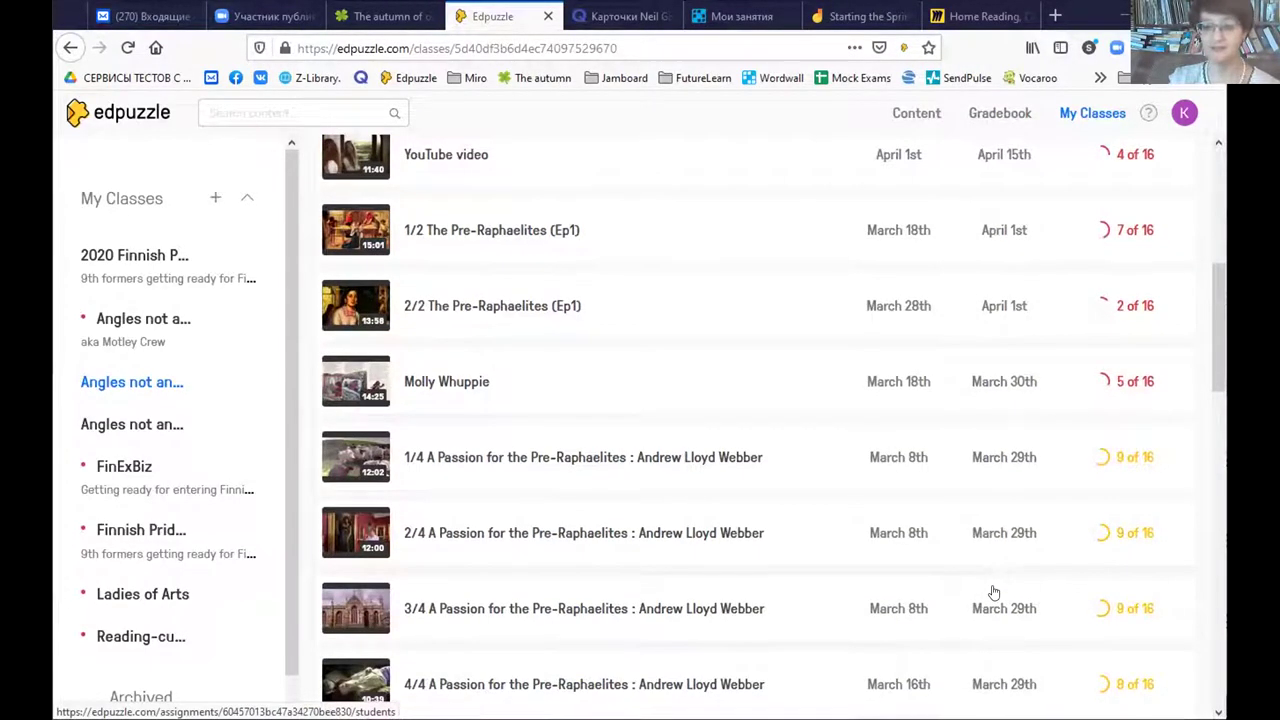
{"action": "scroll", "coordinate": [993, 593], "scroll_direction": "down", "scroll_amount": 2}
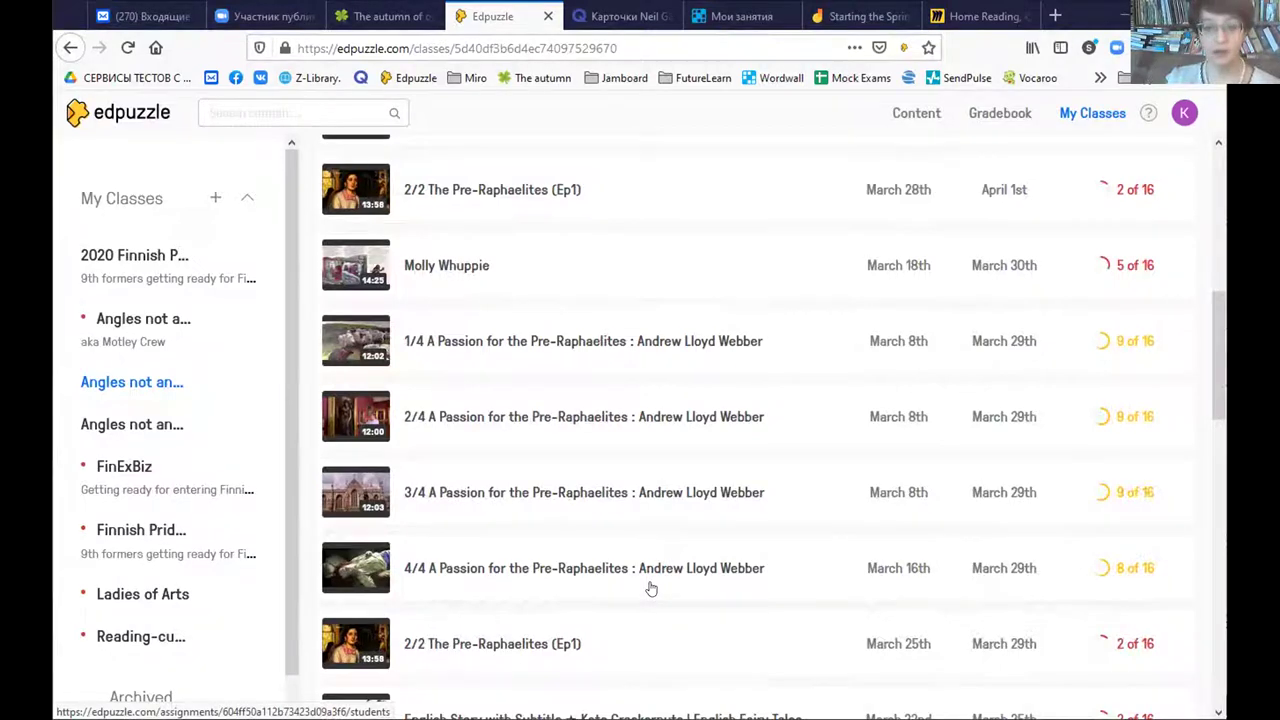
{"action": "scroll", "coordinate": [650, 590], "scroll_direction": "down", "scroll_amount": 3}
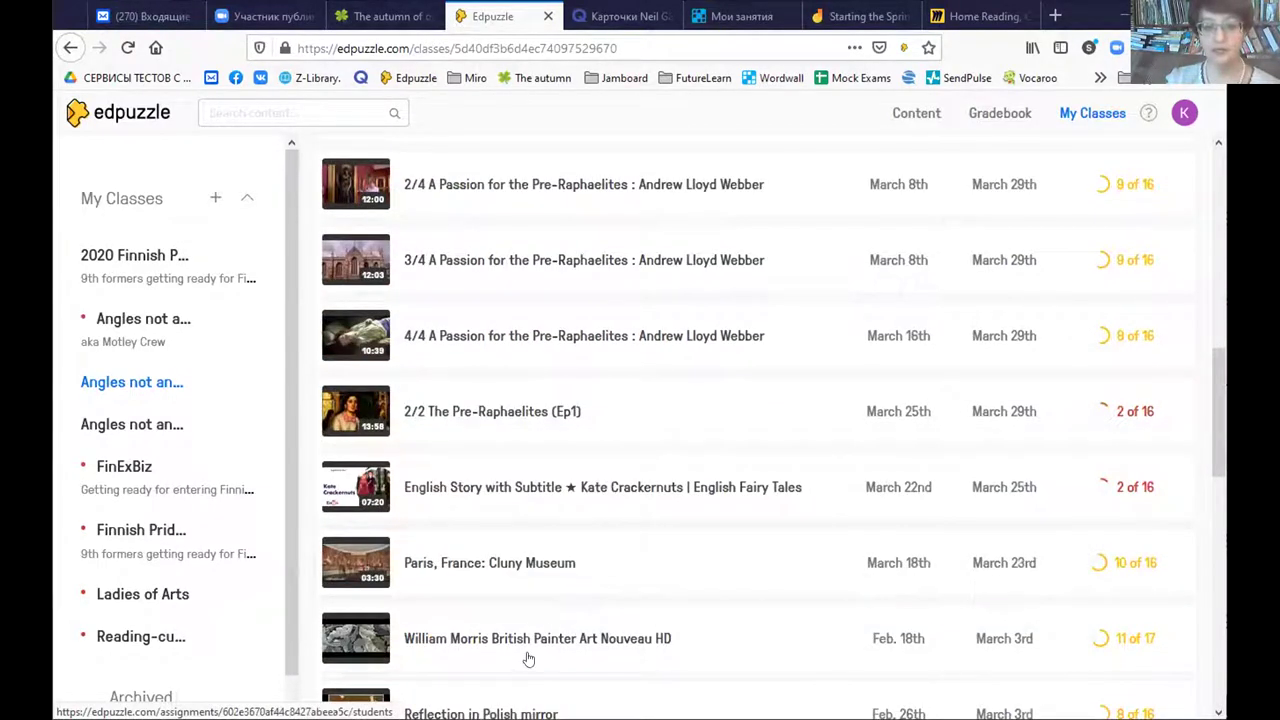
{"action": "left_click", "coordinate": [367, 645]}
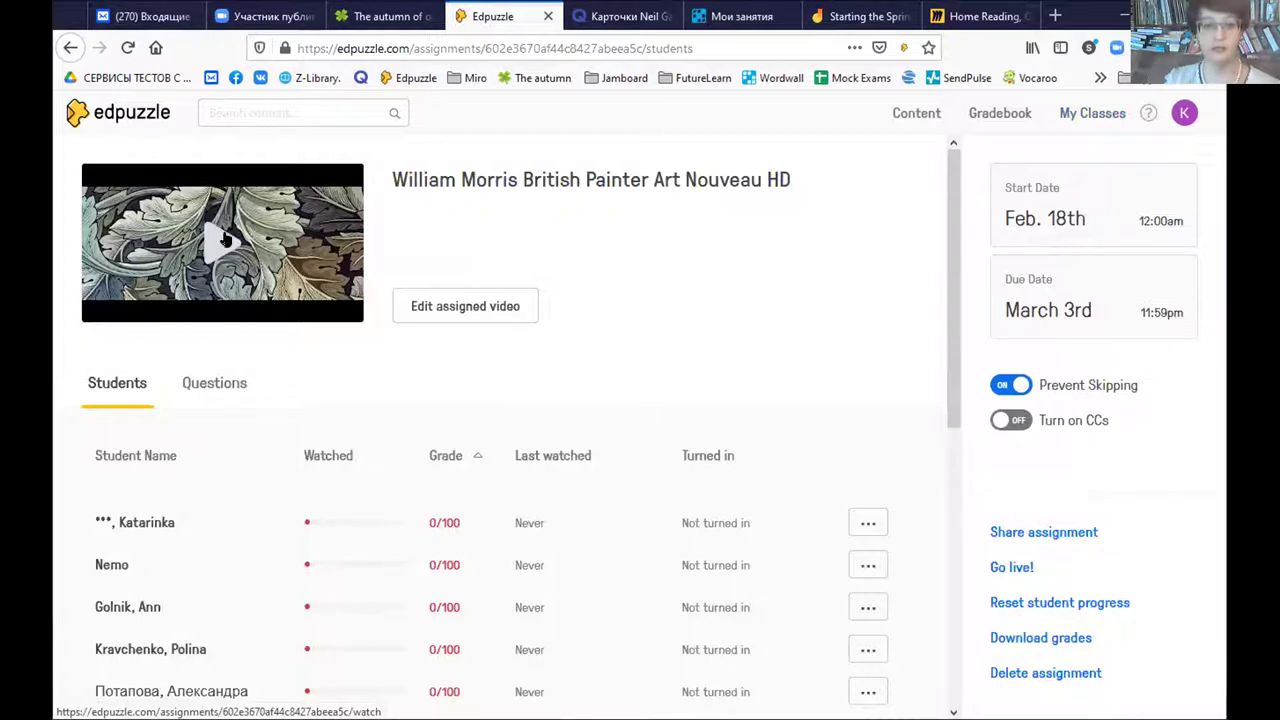
{"action": "left_click", "coordinate": [225, 238]}
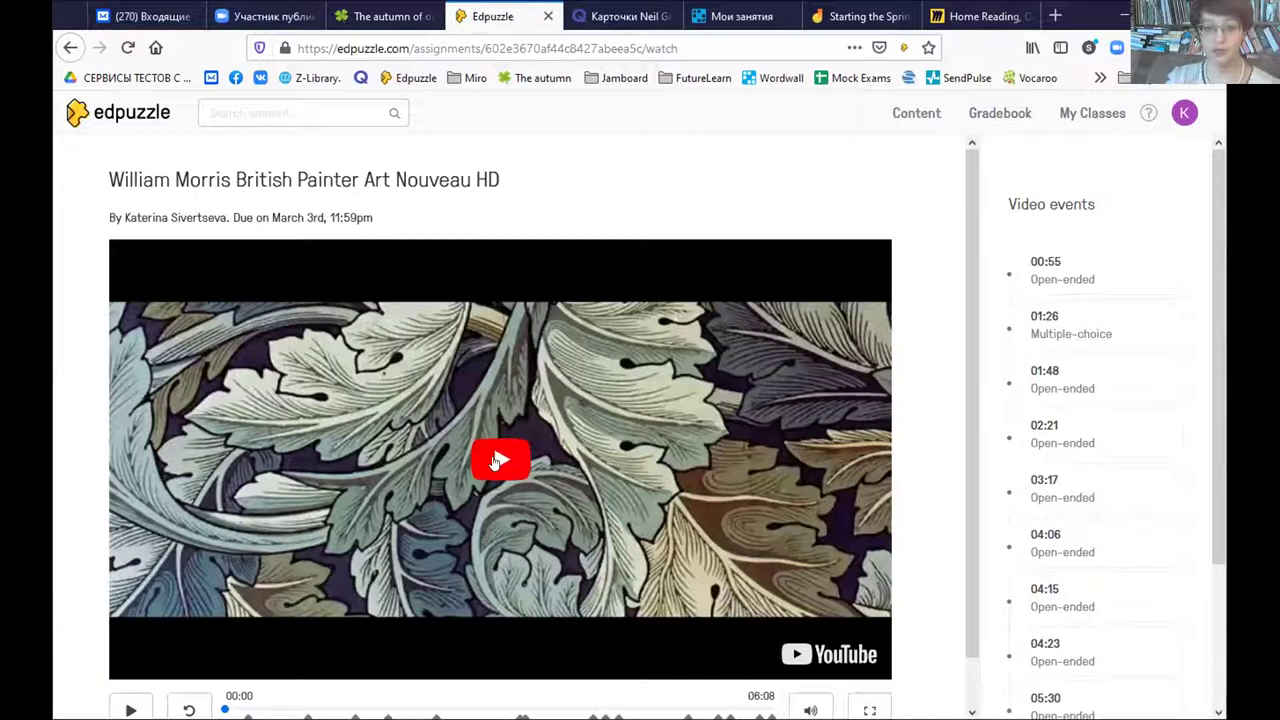
- Play the William Morris video from the start up to its first note, closing the advertisement over it
{"action": "left_click", "coordinate": [493, 462]}
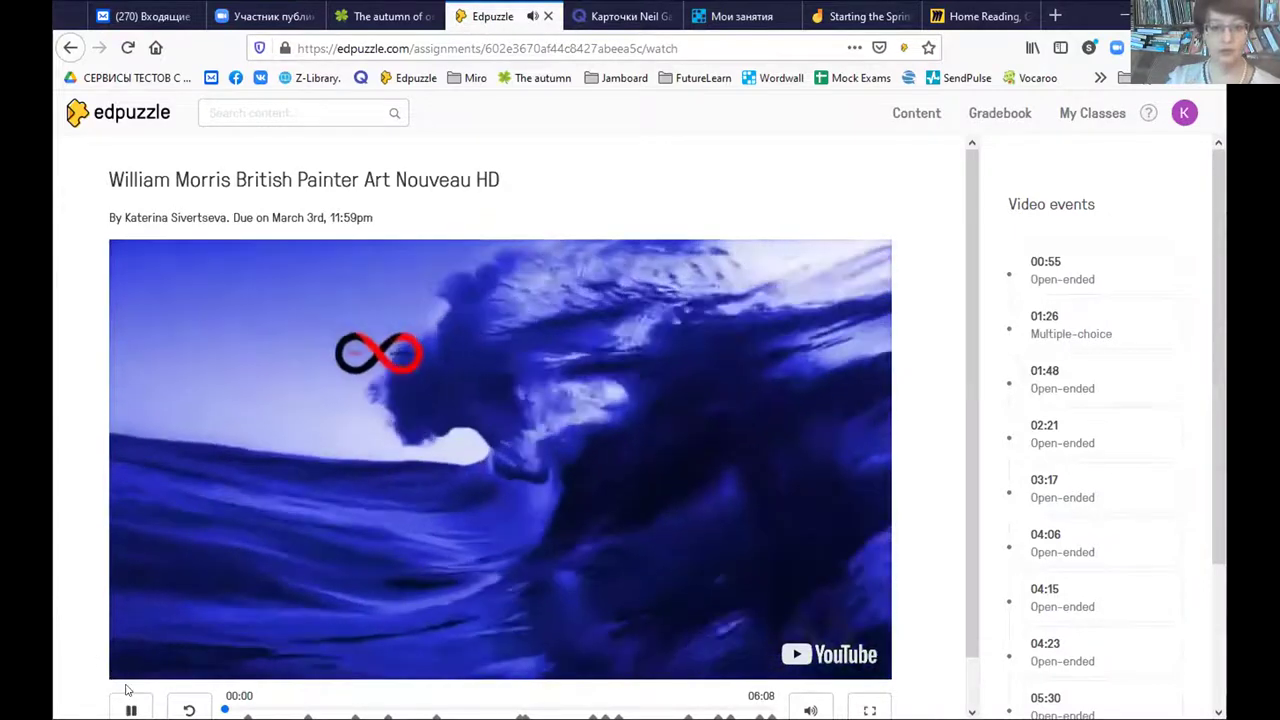
{"action": "key", "text": "space"}
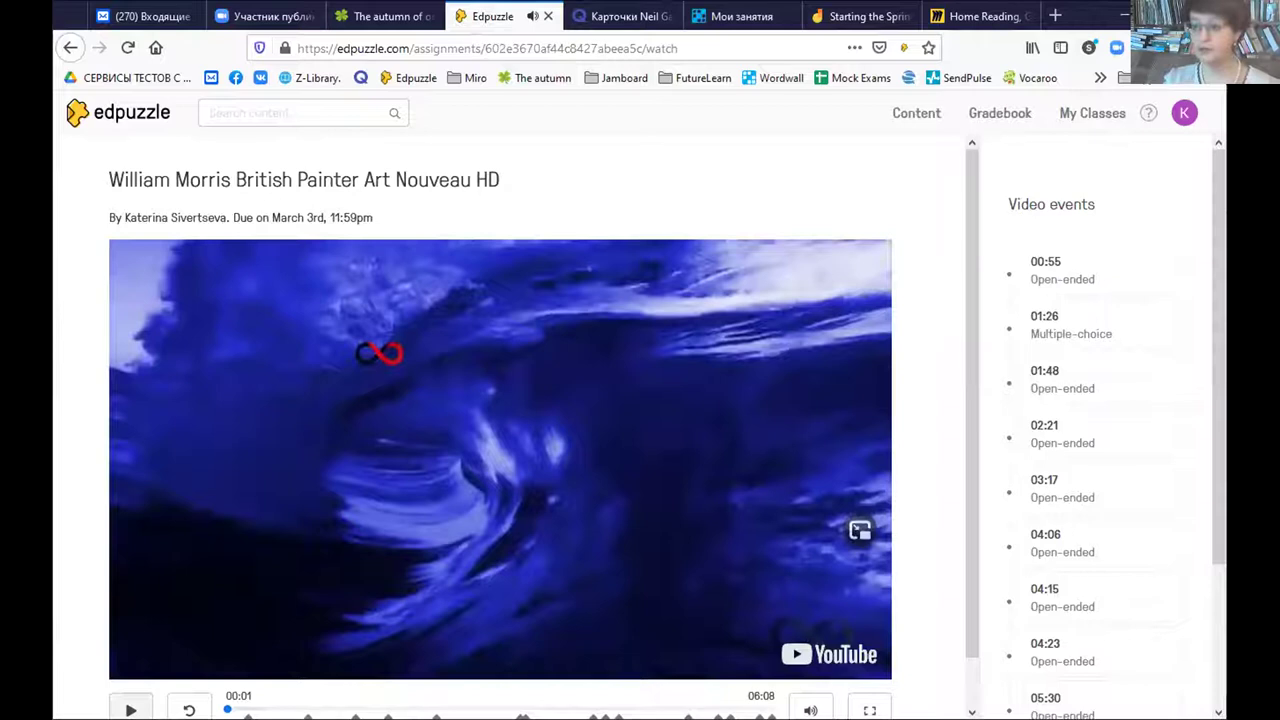
{"action": "key", "text": "space"}
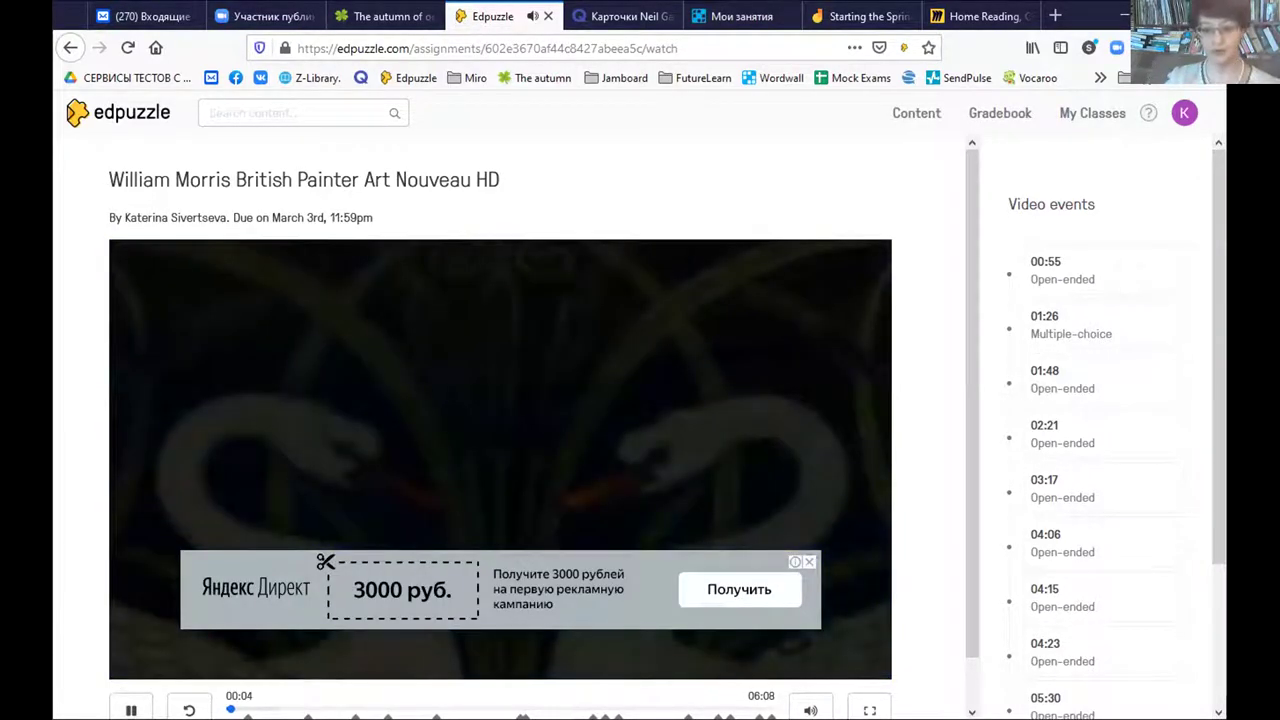
{"action": "left_click", "coordinate": [810, 561]}
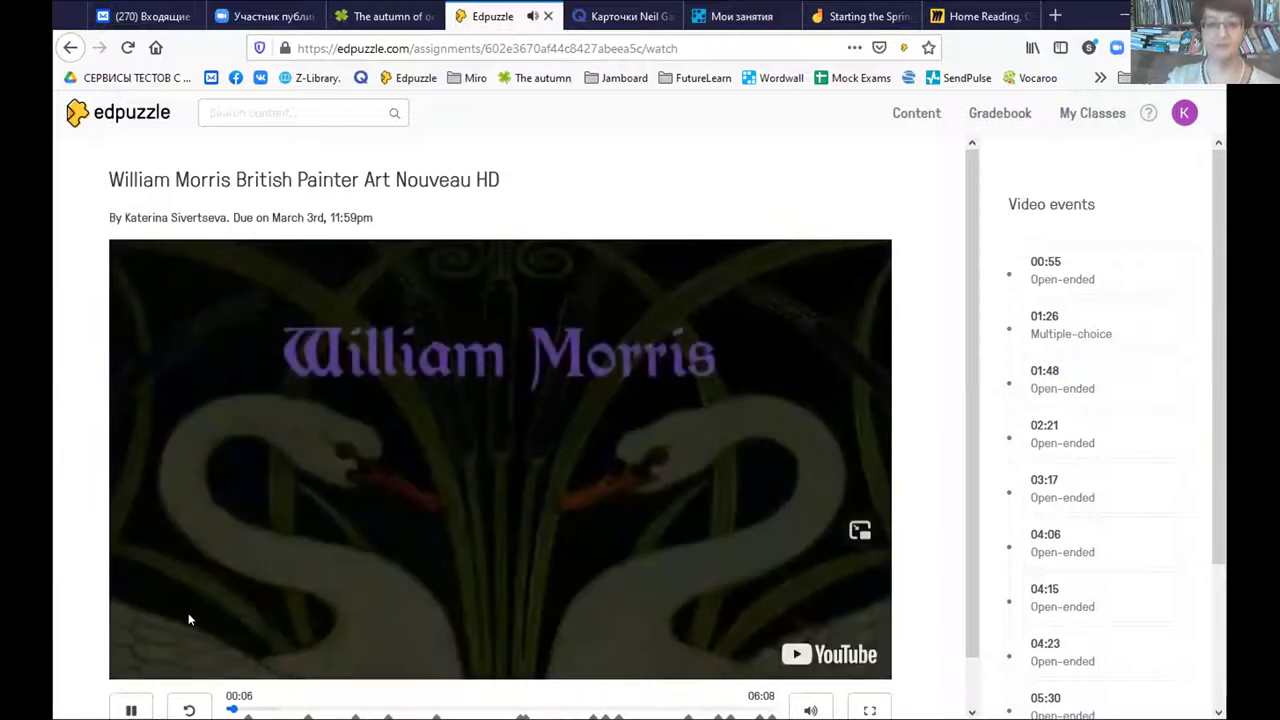
{"action": "scroll", "coordinate": [193, 617], "scroll_direction": "down", "scroll_amount": 1}
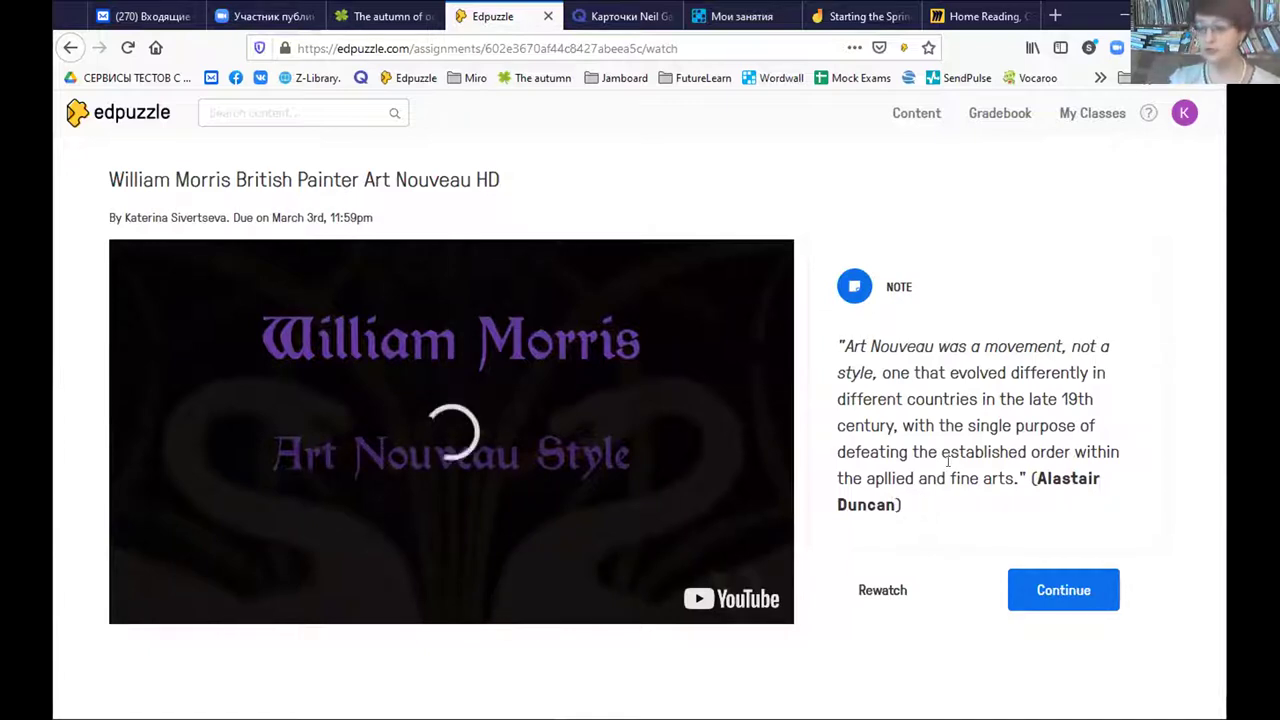
- Continue the video past the Art Nouveau note to 00:32 and examine the list of its video events
{"action": "left_click", "coordinate": [1043, 597]}
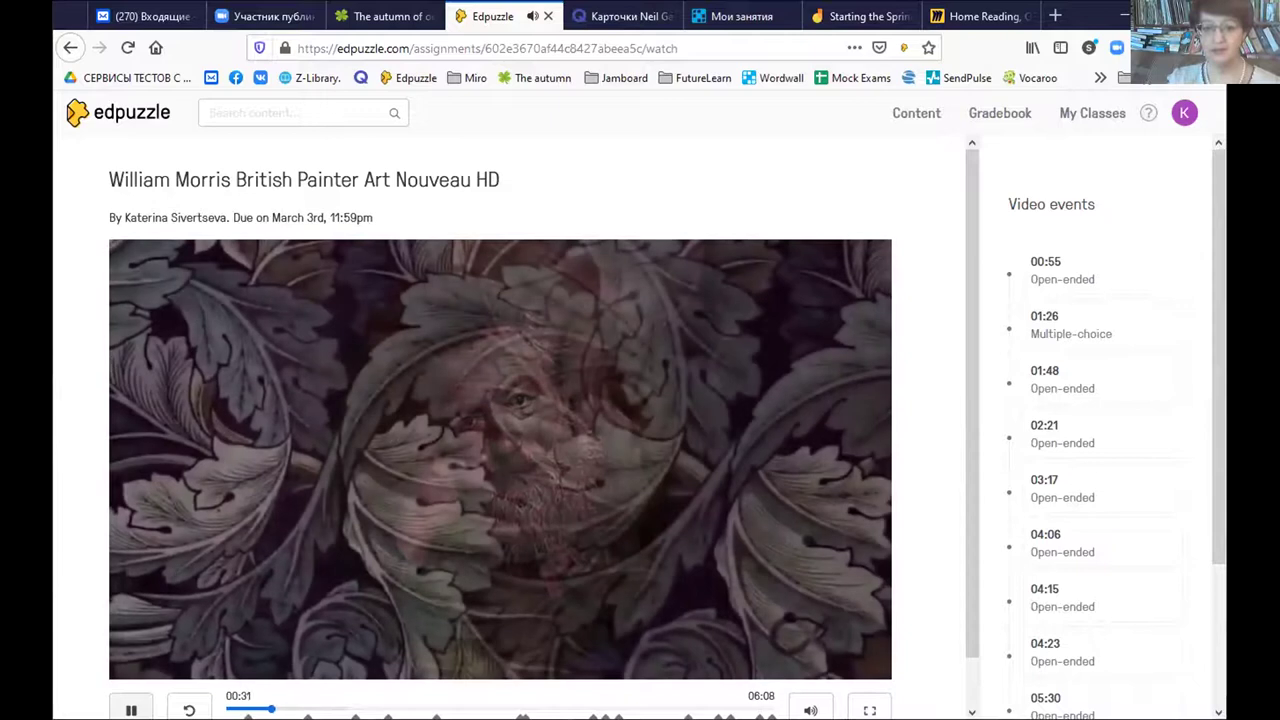
{"action": "key", "text": "space"}
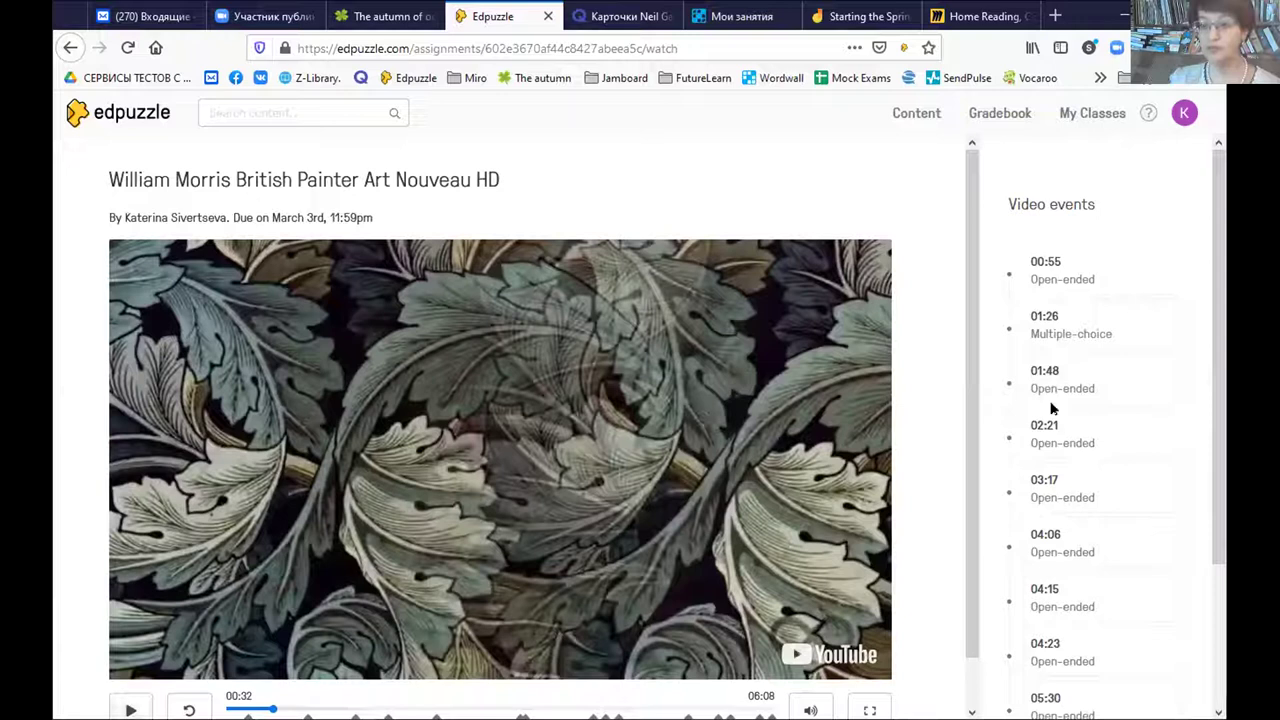
{"action": "scroll", "coordinate": [1049, 404], "scroll_direction": "down", "scroll_amount": 3}
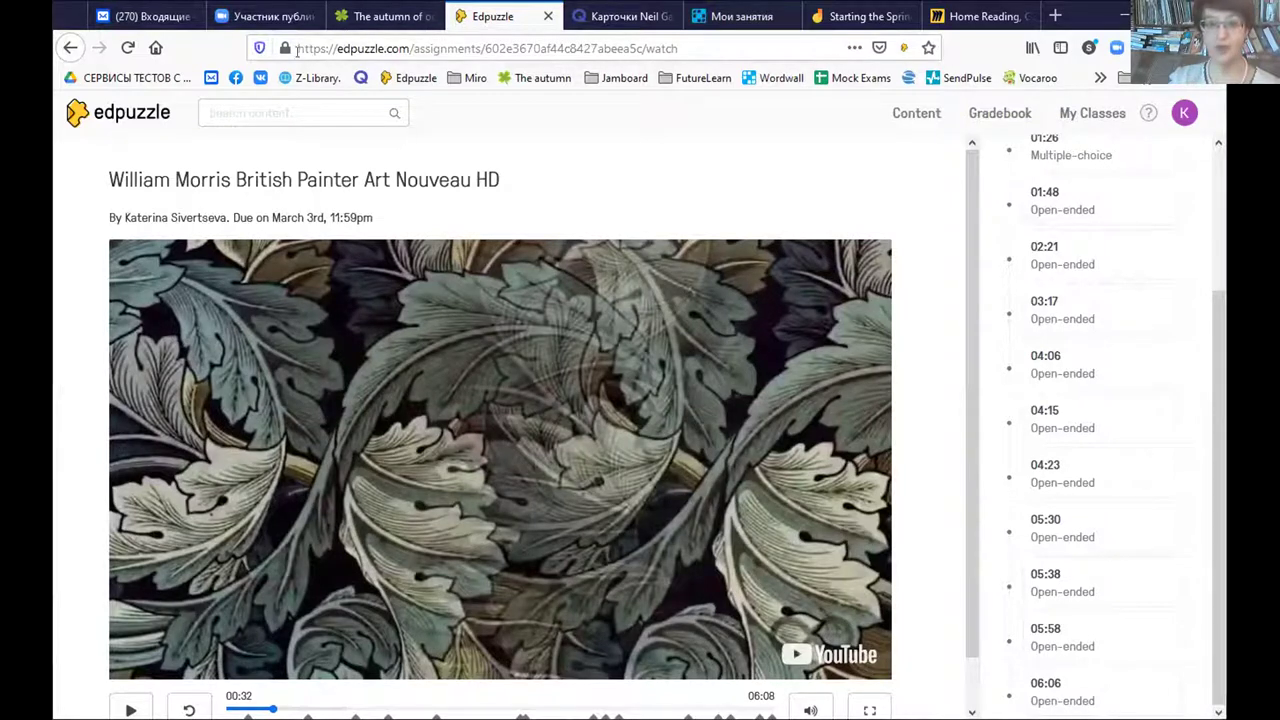
- Return to the Angles not angels 3 class and look through its assignments with no due date
{"action": "left_click", "coordinate": [71, 48]}
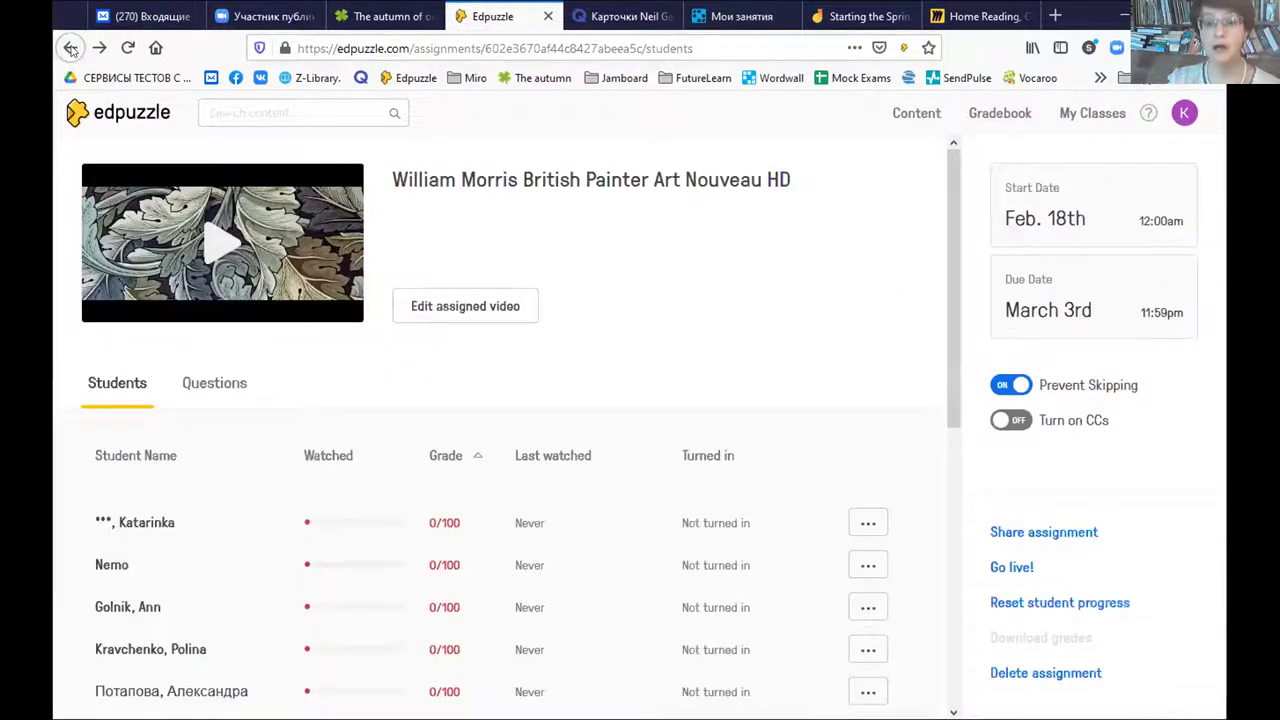
{"action": "left_click", "coordinate": [71, 48]}
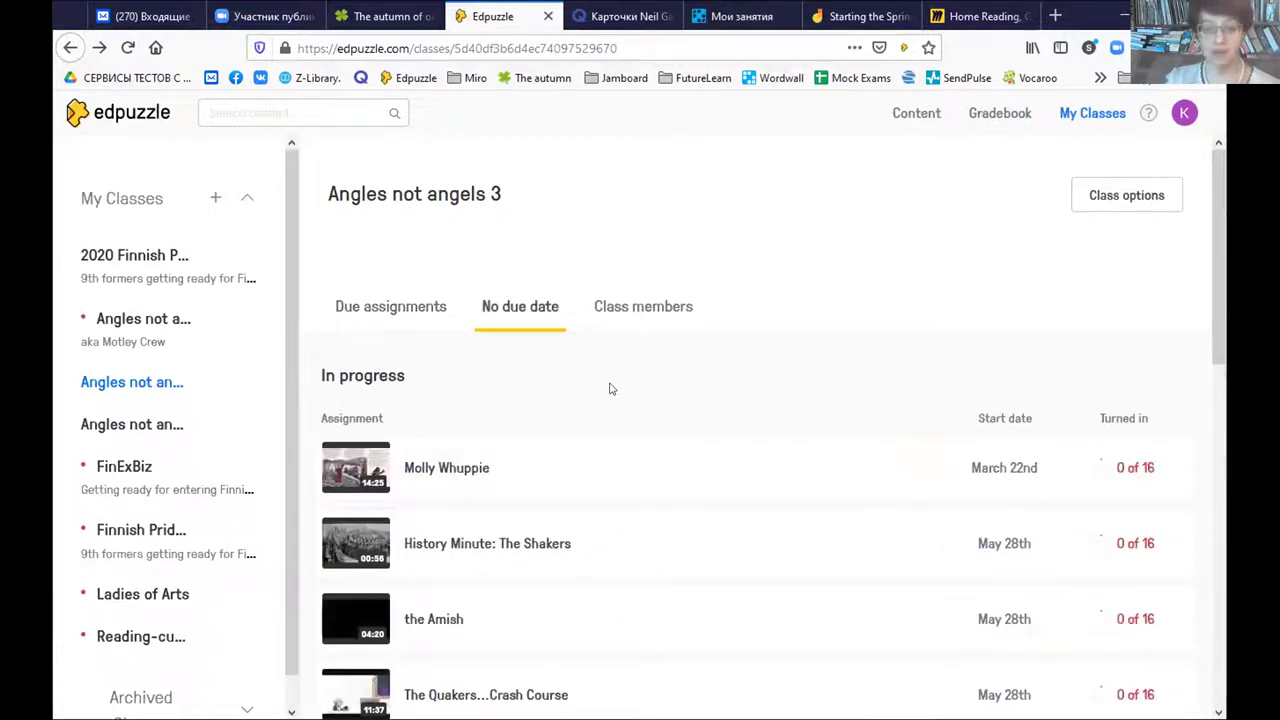
{"action": "scroll", "coordinate": [610, 388], "scroll_direction": "down", "scroll_amount": 4}
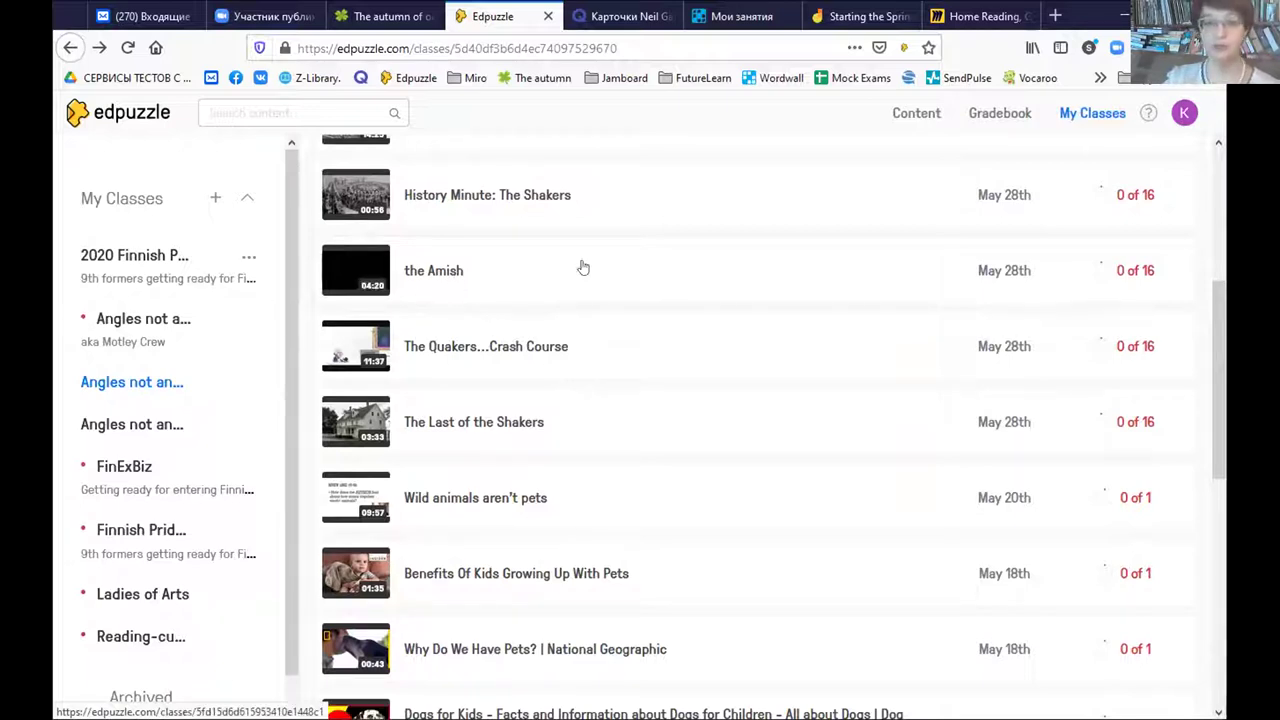
{"action": "scroll", "coordinate": [1025, 251], "scroll_direction": "up", "scroll_amount": 3}
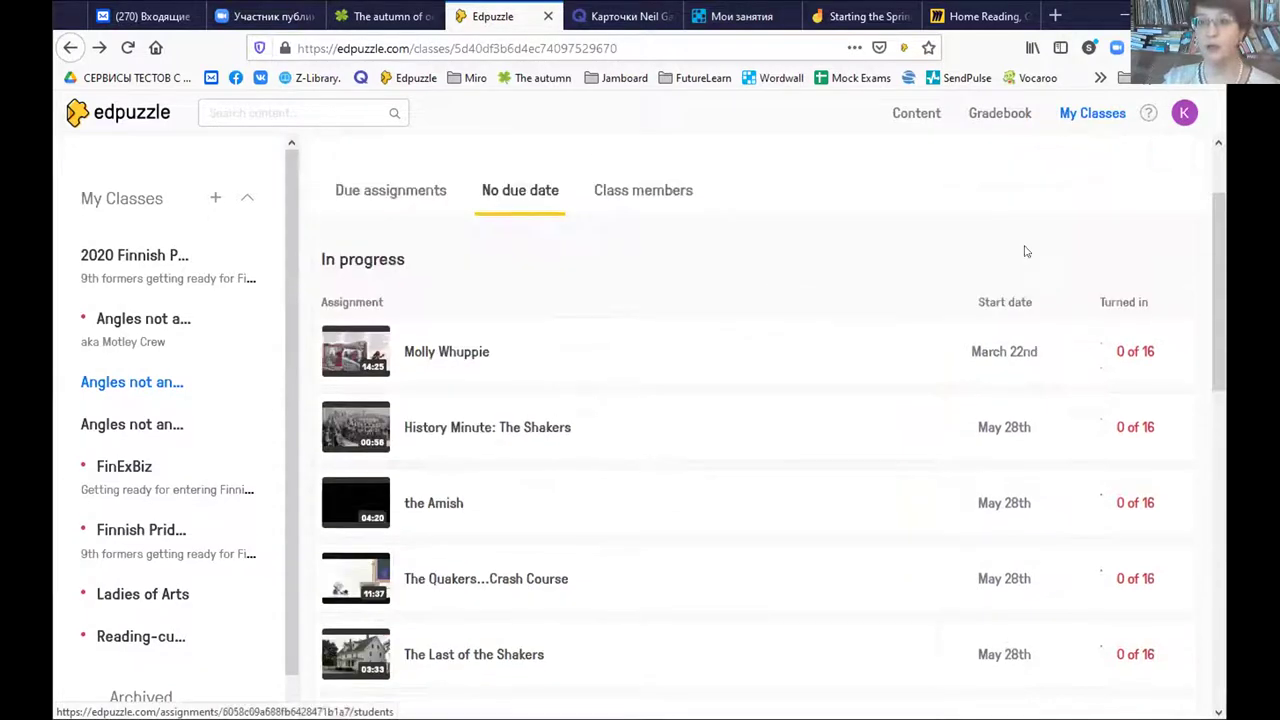
- Open the gradebook for Angles not angels 3 and examine the students' scores and time spent across the assignments
{"action": "left_click", "coordinate": [1018, 113]}
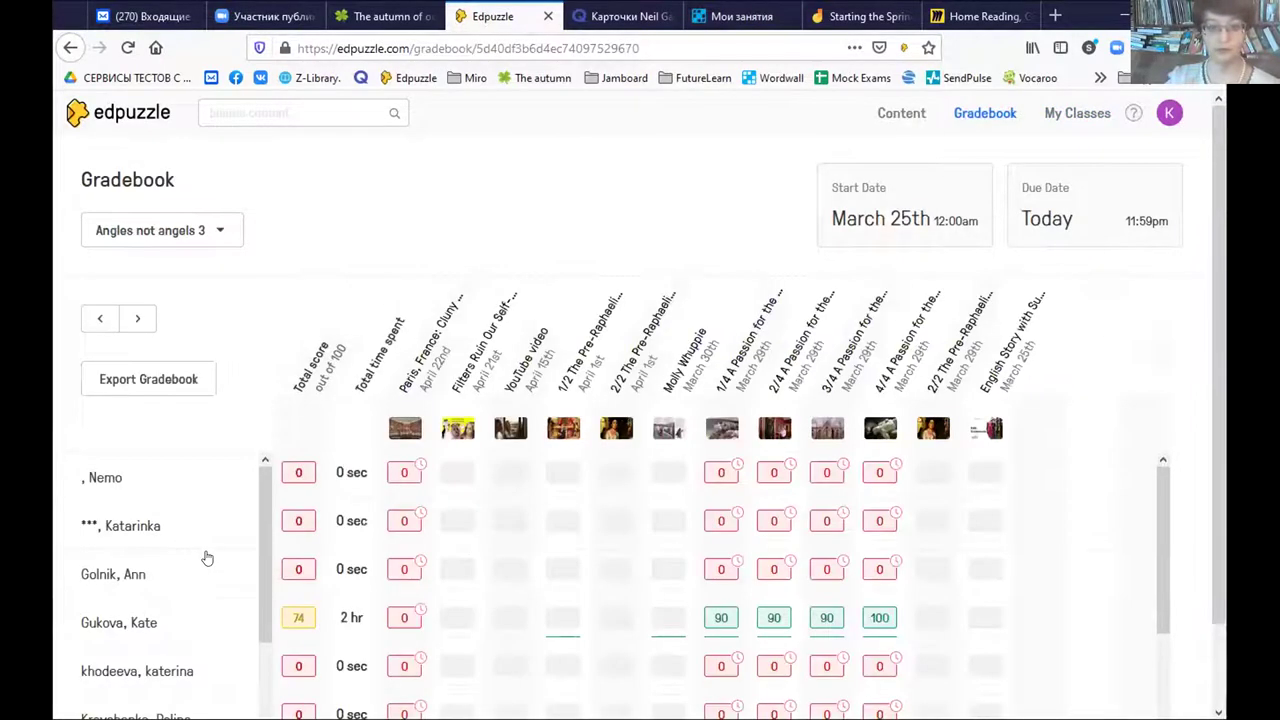
{"action": "scroll", "coordinate": [215, 550], "scroll_direction": "down", "scroll_amount": 5}
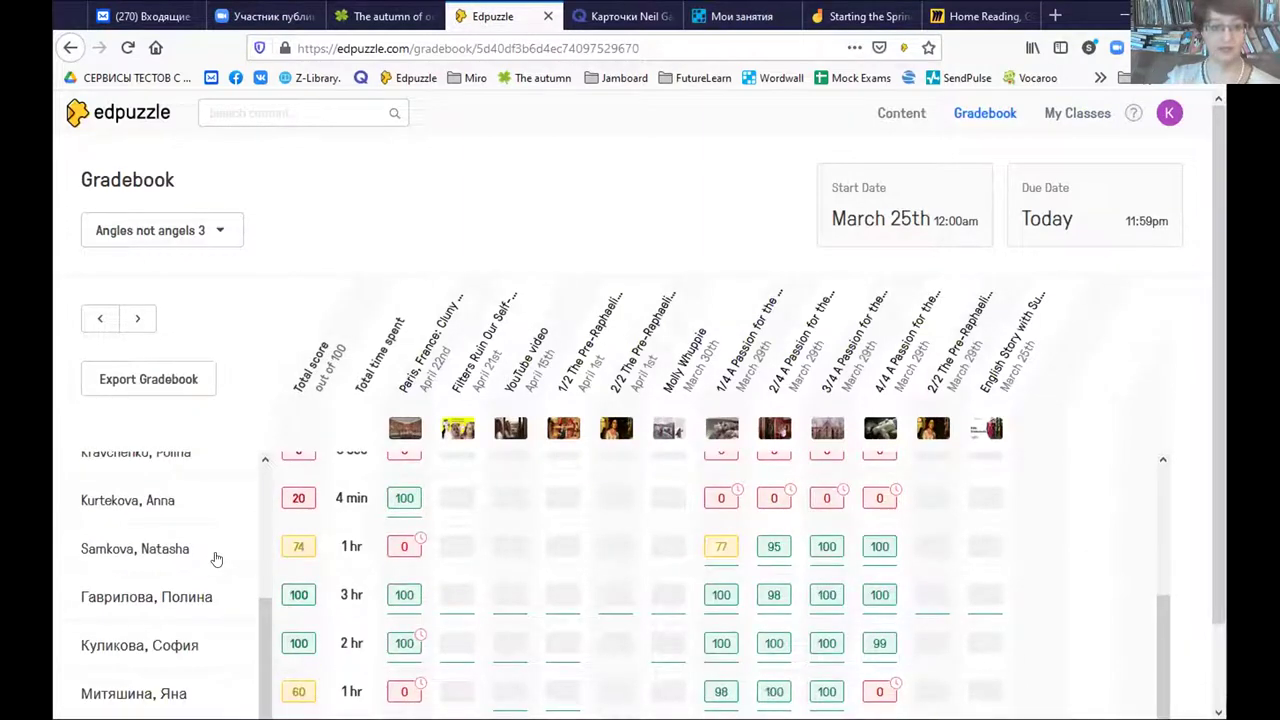
{"action": "scroll", "coordinate": [214, 557], "scroll_direction": "down", "scroll_amount": 3}
{"action": "scroll", "coordinate": [194, 654], "scroll_direction": "down", "scroll_amount": 1}
{"action": "scroll", "coordinate": [197, 656], "scroll_direction": "down", "scroll_amount": 3}
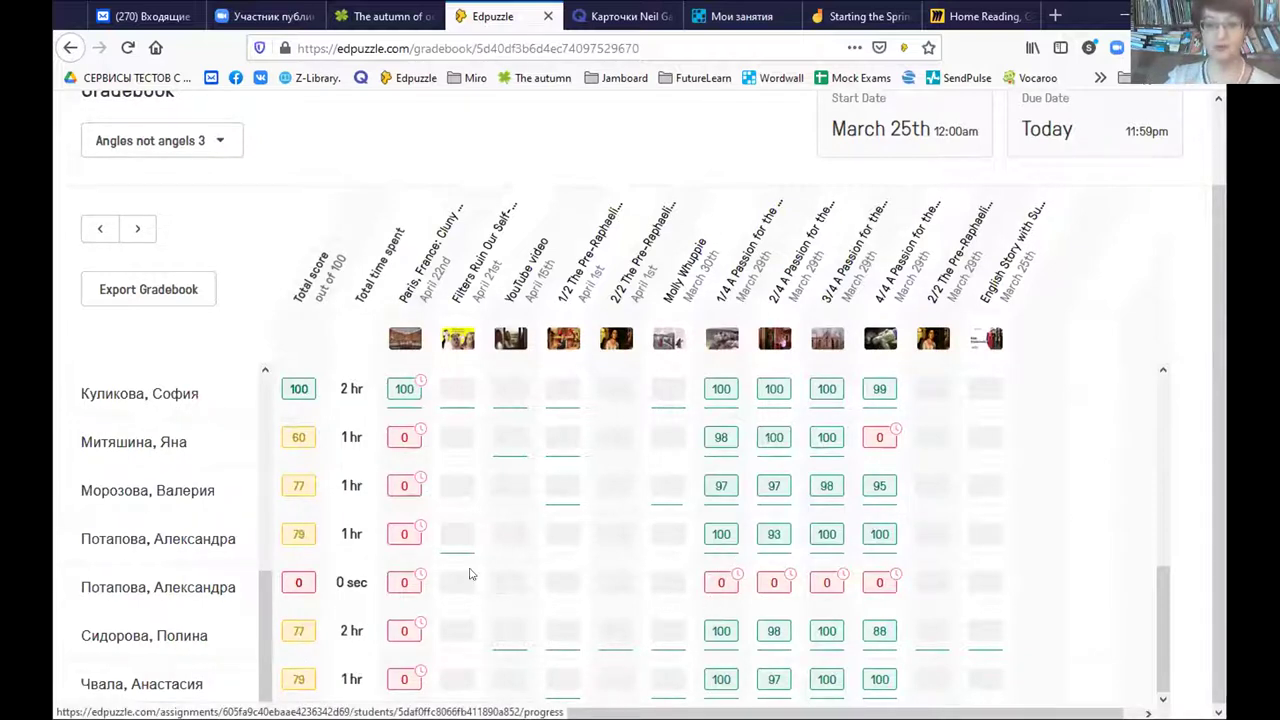
{"action": "scroll", "coordinate": [437, 570], "scroll_direction": "up", "scroll_amount": 1}
{"action": "scroll", "coordinate": [437, 570], "scroll_direction": "up", "scroll_amount": 8}
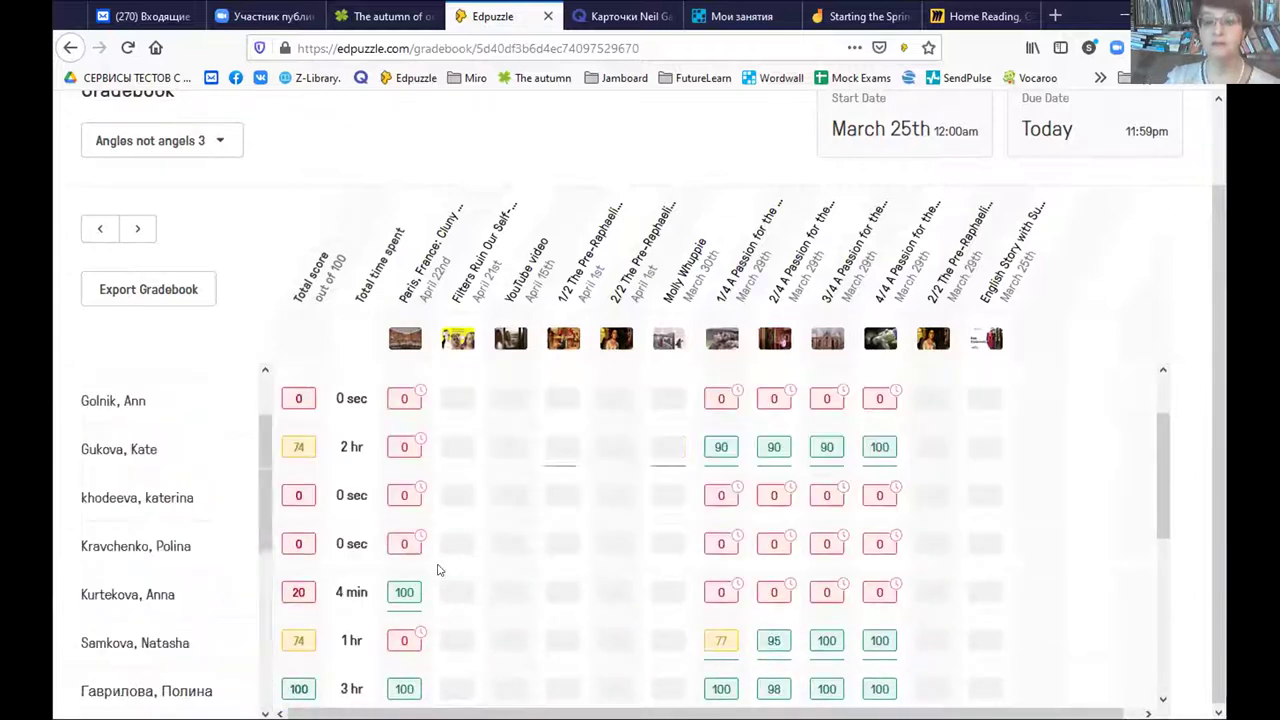
{"action": "scroll", "coordinate": [437, 570], "scroll_direction": "down", "scroll_amount": 8}
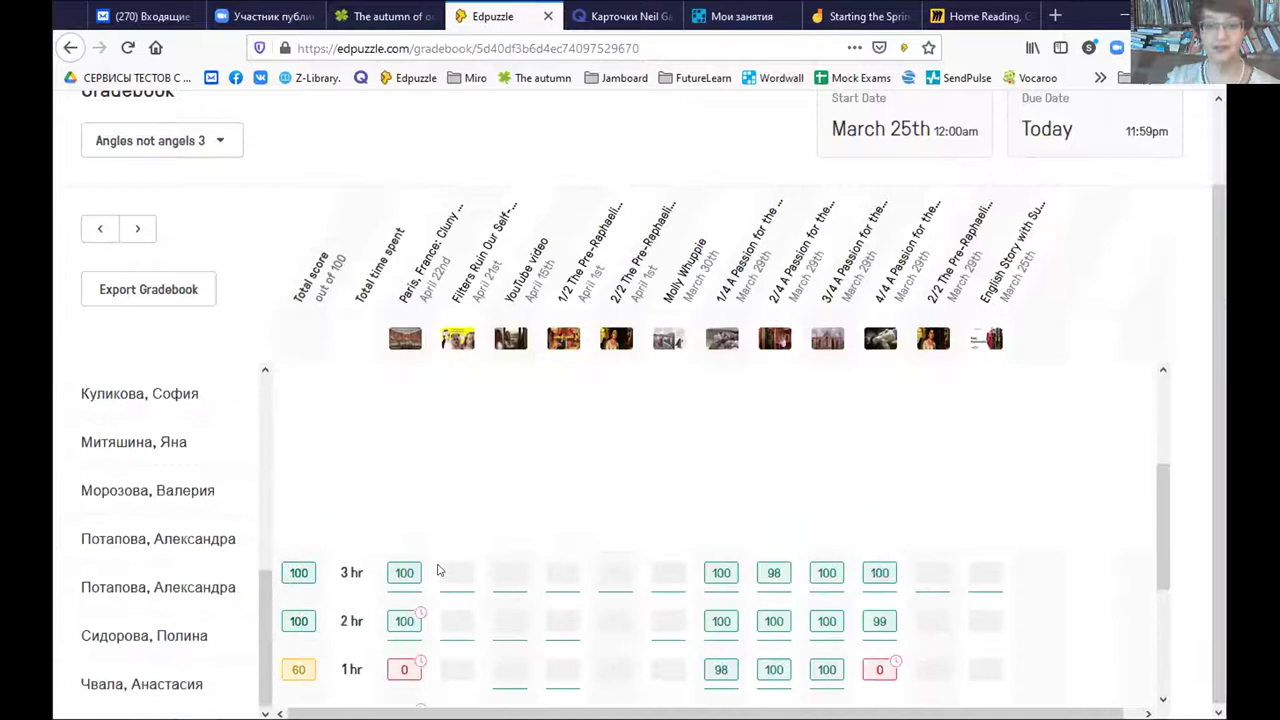
{"action": "scroll", "coordinate": [478, 484], "scroll_direction": "up", "scroll_amount": 5}
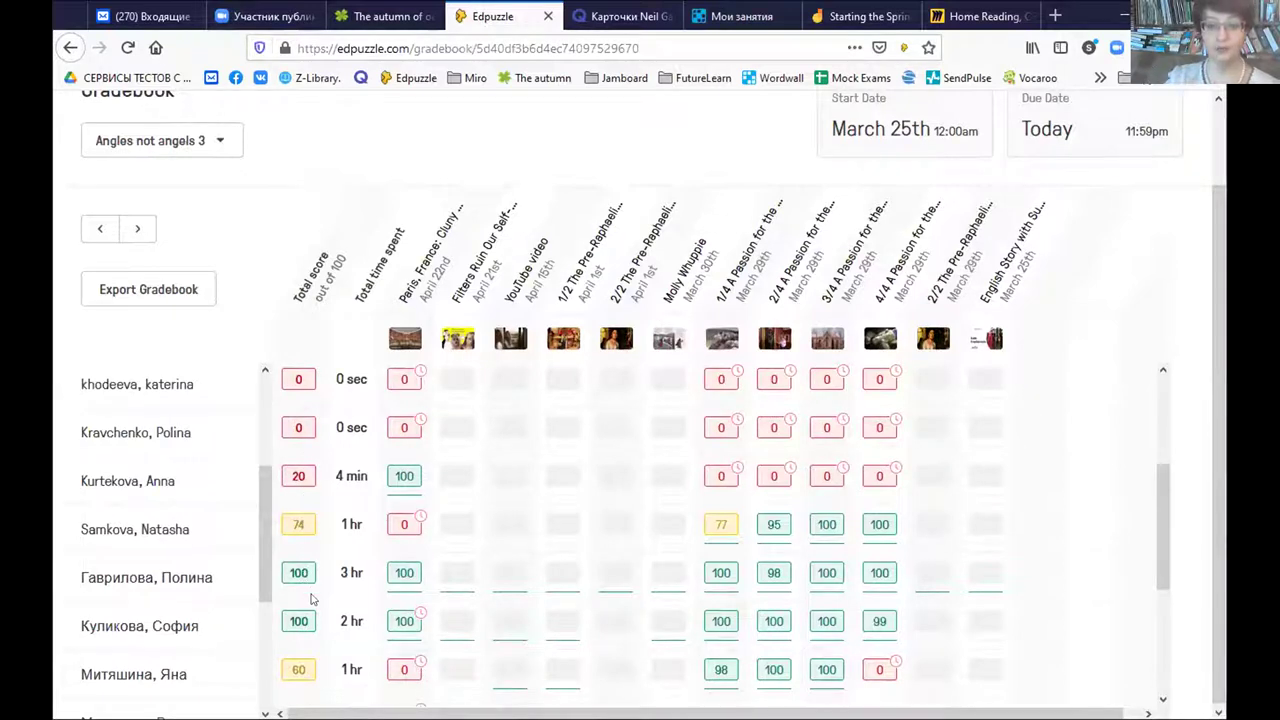
{"action": "scroll", "coordinate": [310, 598], "scroll_direction": "down", "scroll_amount": 2}
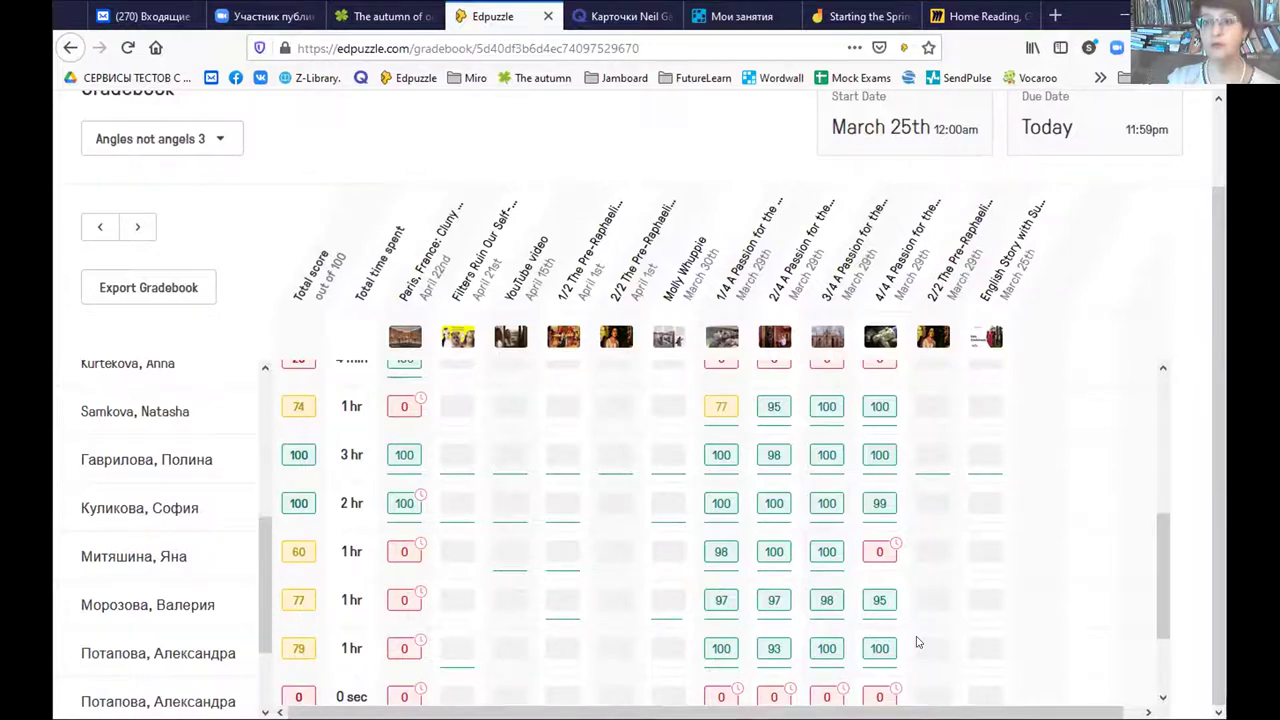
{"action": "scroll", "coordinate": [889, 296], "scroll_direction": "up", "scroll_amount": 2}
- Open the teacher's own content library and look through its collection of videos
{"action": "left_click", "coordinate": [903, 114]}
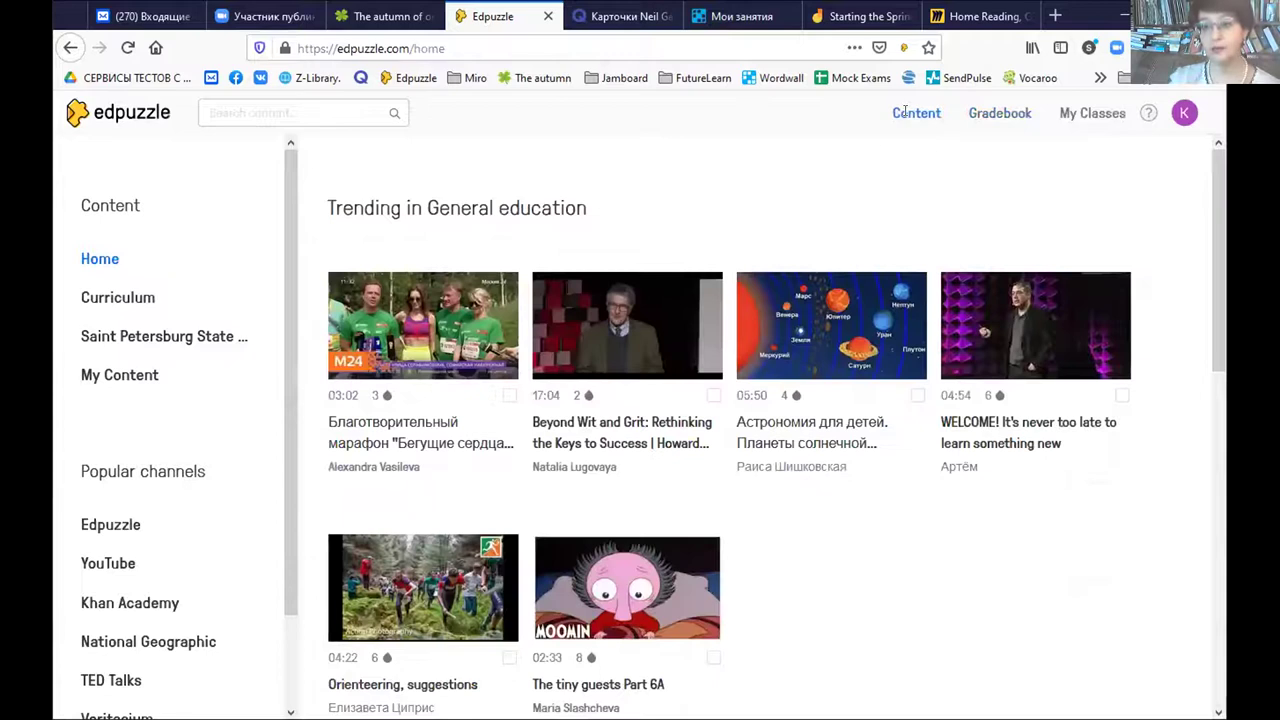
{"action": "left_click", "coordinate": [119, 374]}
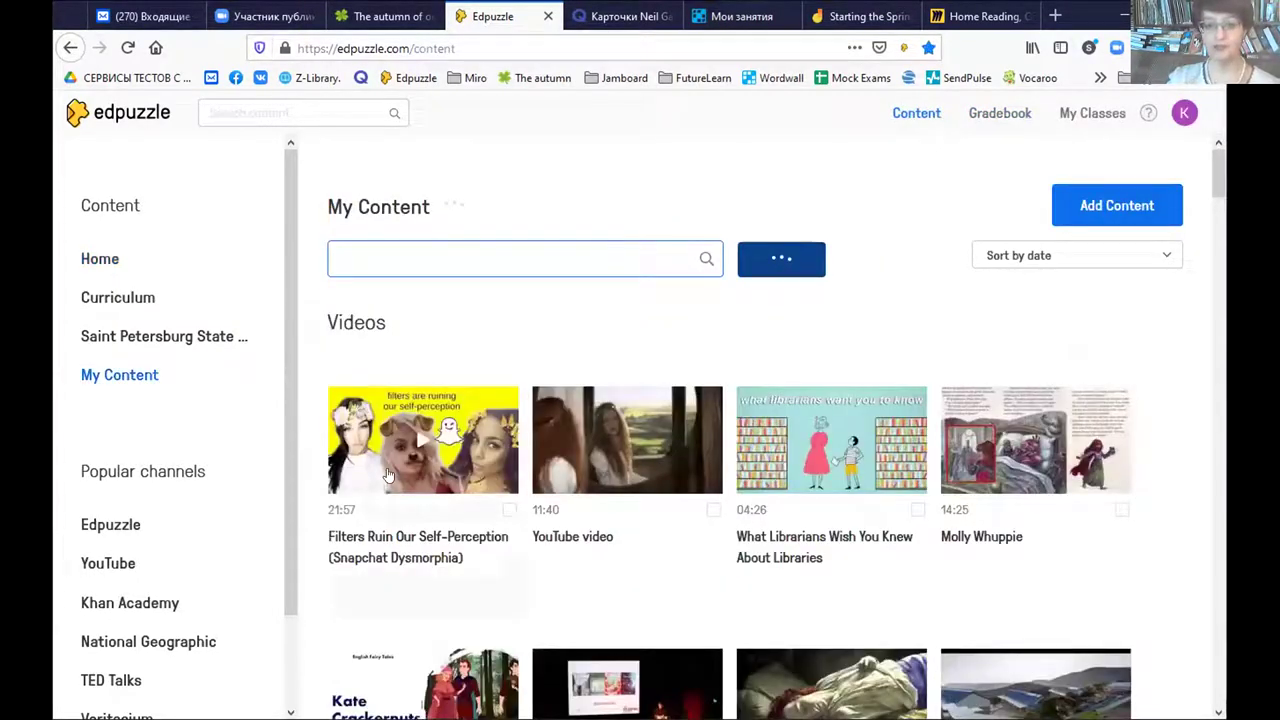
{"action": "scroll", "coordinate": [388, 474], "scroll_direction": "down", "scroll_amount": 3}
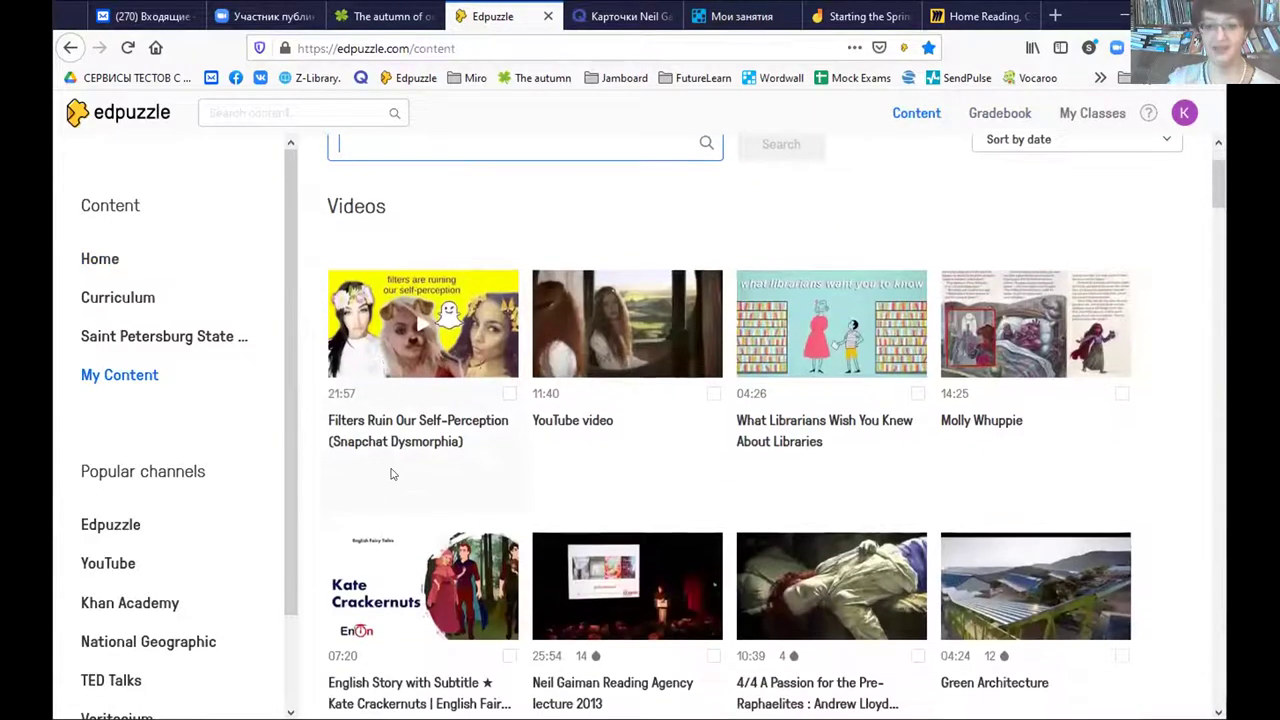
{"action": "scroll", "coordinate": [388, 474], "scroll_direction": "down", "scroll_amount": 3}
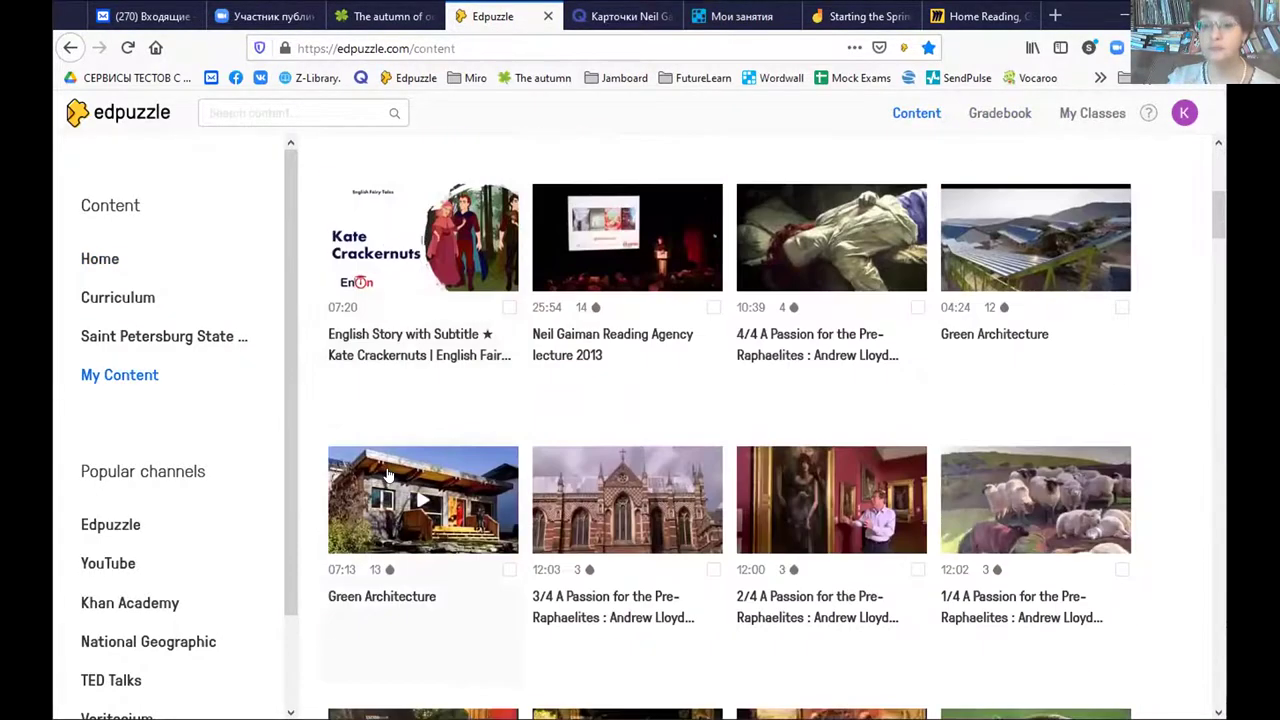
{"action": "scroll", "coordinate": [390, 474], "scroll_direction": "down", "scroll_amount": 3}
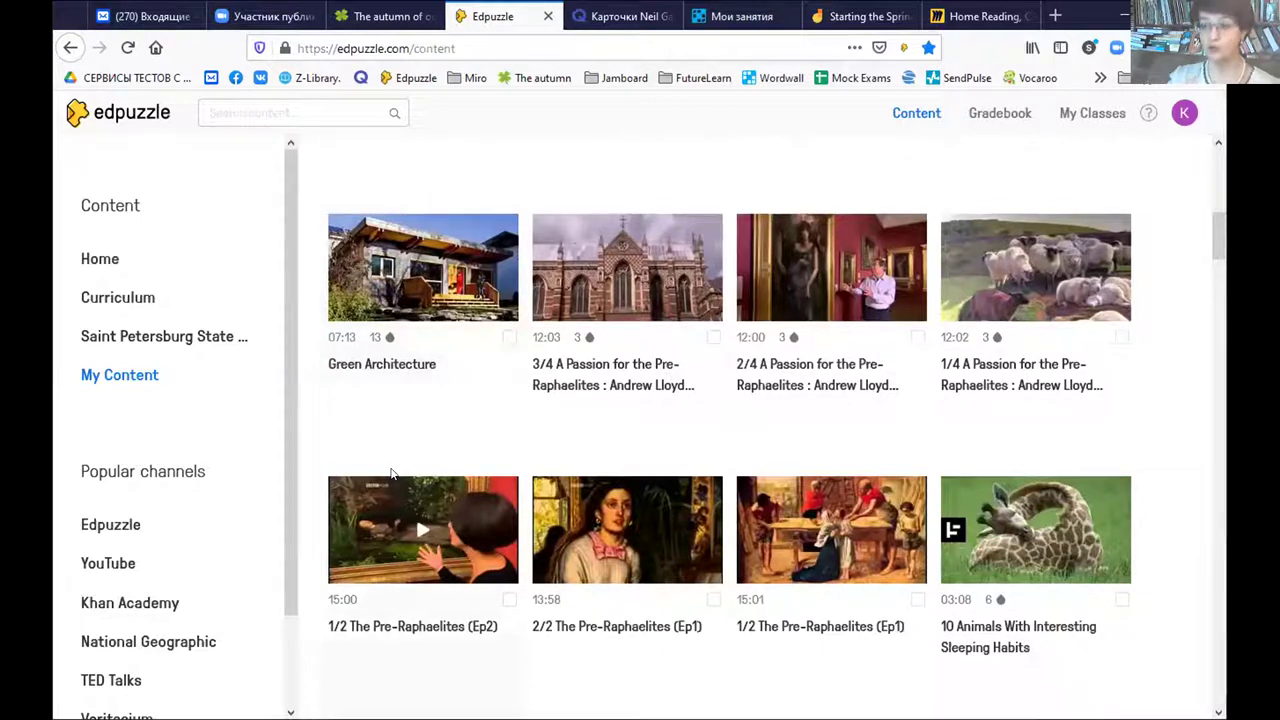
{"action": "scroll", "coordinate": [391, 474], "scroll_direction": "down", "scroll_amount": 2}
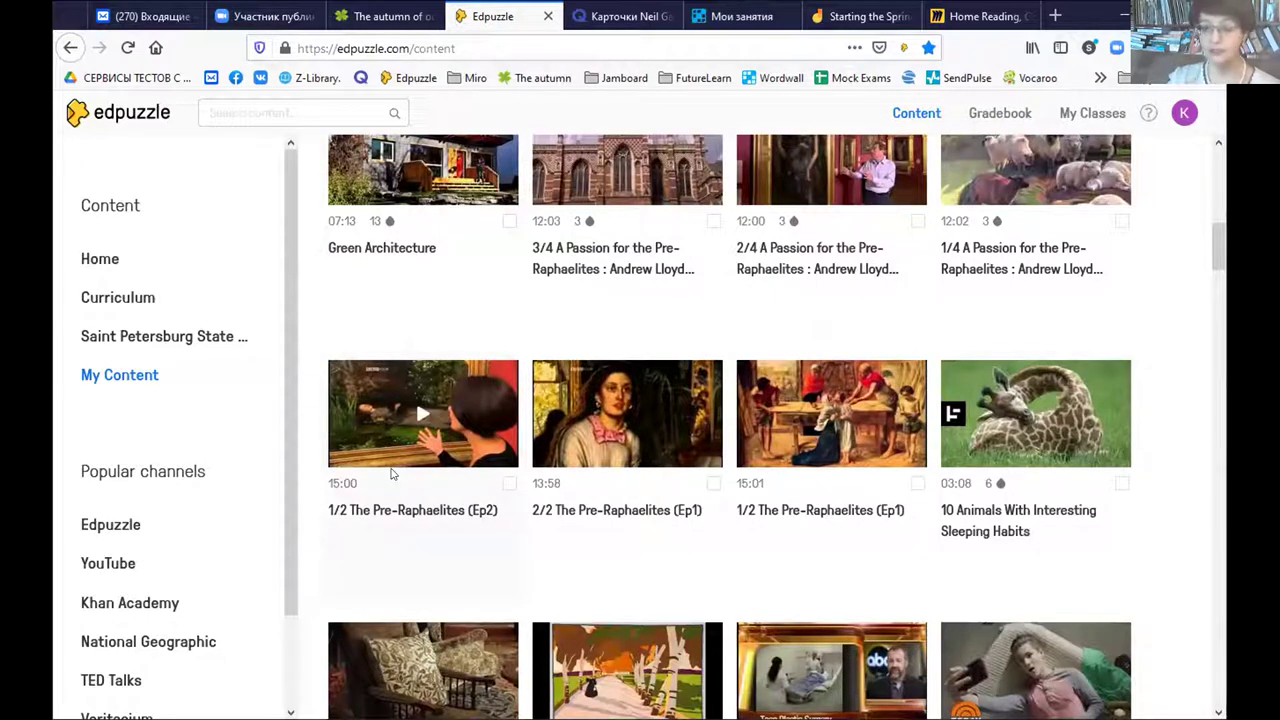
{"action": "scroll", "coordinate": [391, 474], "scroll_direction": "down", "scroll_amount": 5}
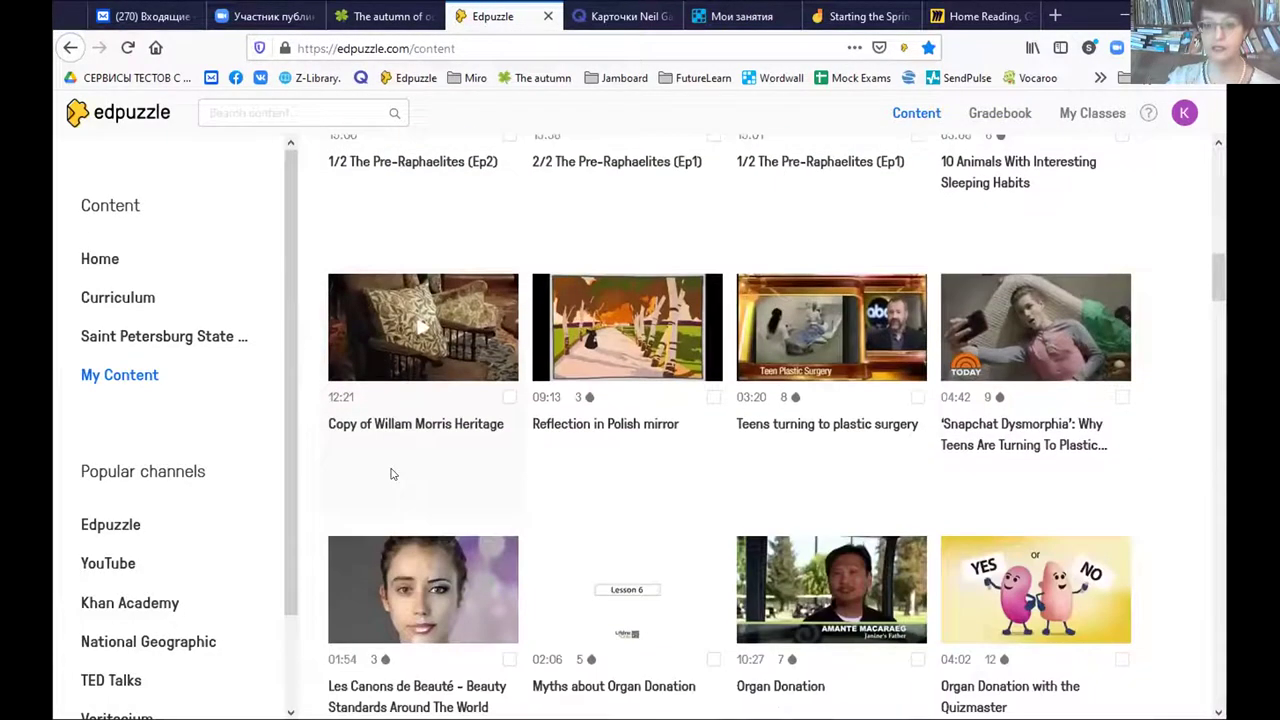
{"action": "scroll", "coordinate": [389, 474], "scroll_direction": "down", "scroll_amount": 2}
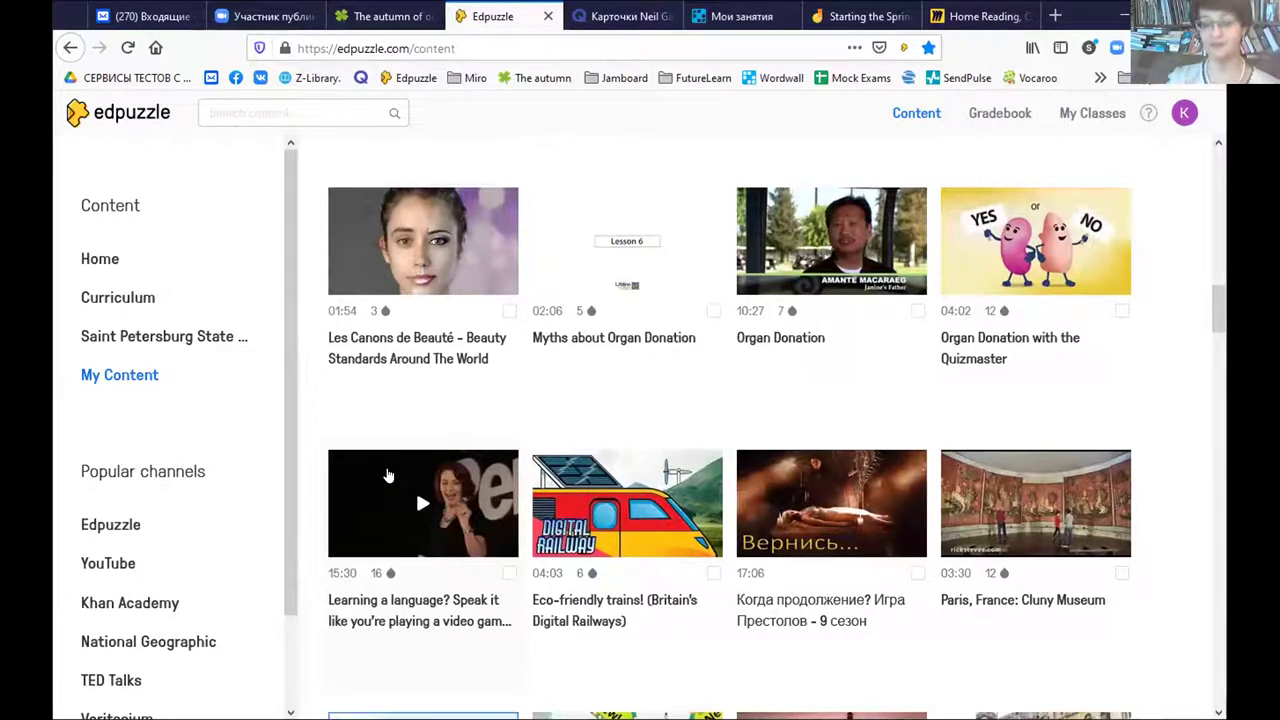
{"action": "scroll", "coordinate": [389, 475], "scroll_direction": "down", "scroll_amount": 3}
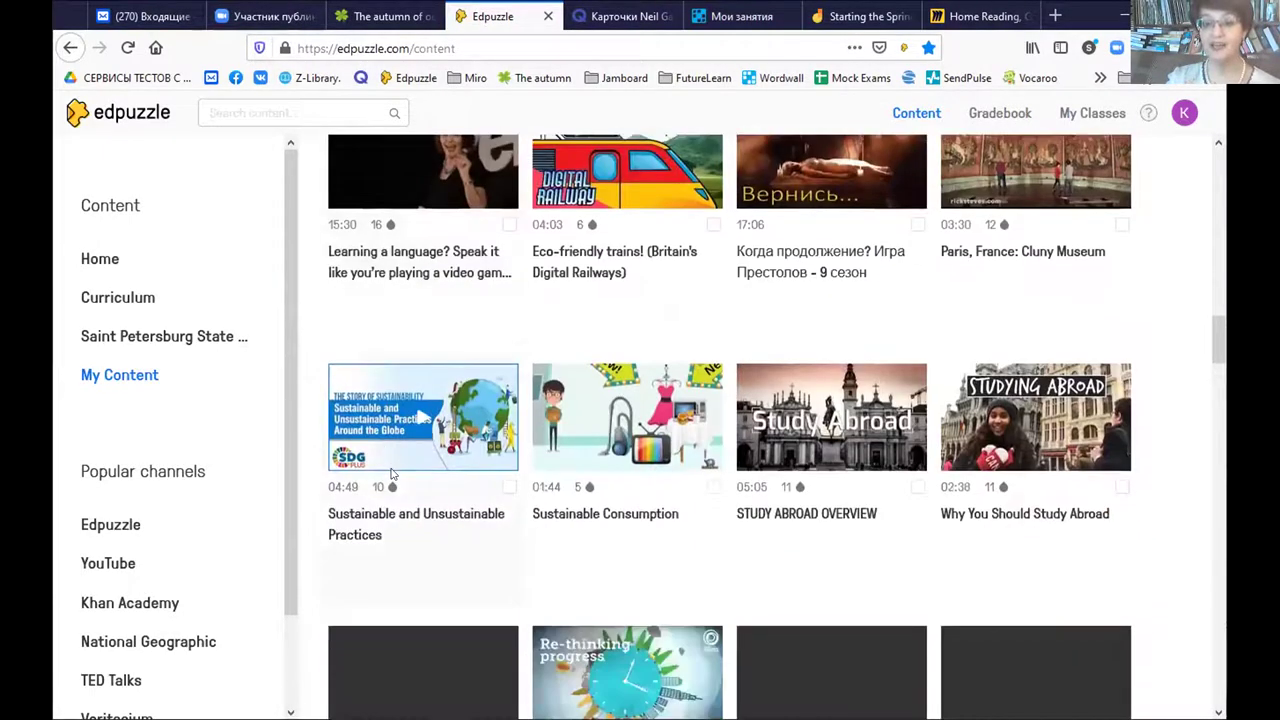
{"action": "scroll", "coordinate": [391, 475], "scroll_direction": "down", "scroll_amount": 2}
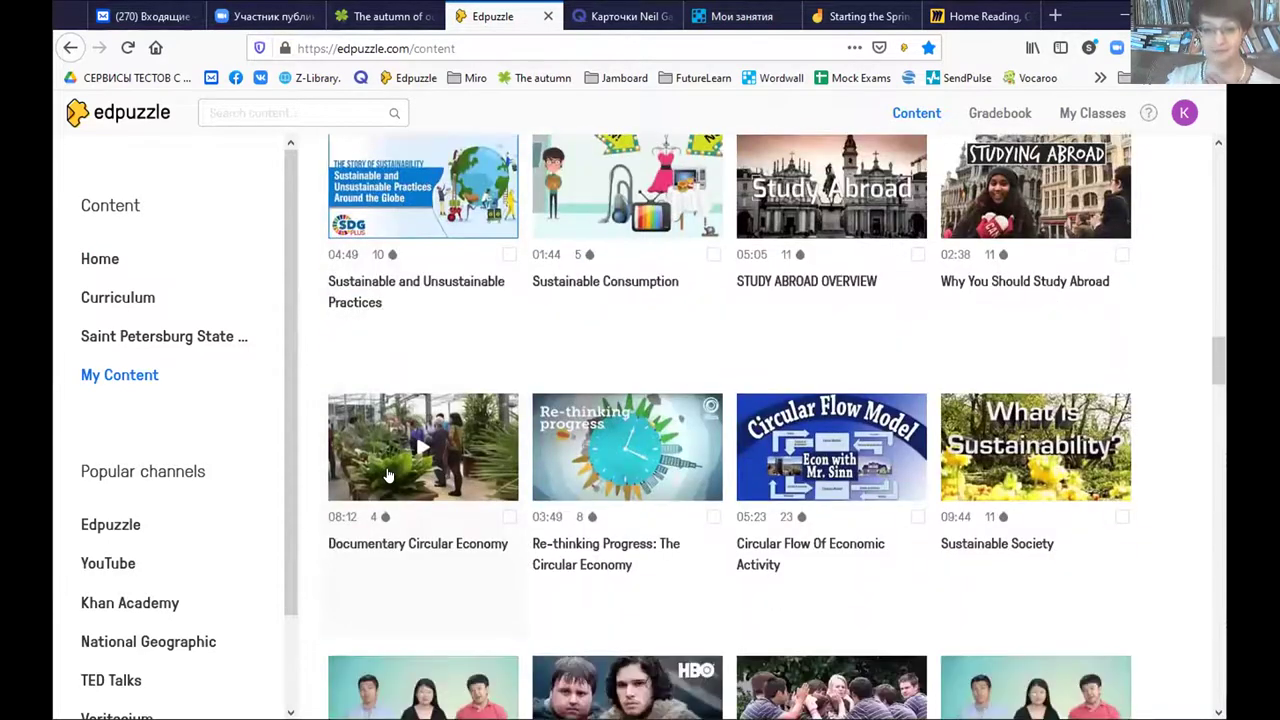
{"action": "scroll", "coordinate": [389, 472], "scroll_direction": "down", "scroll_amount": 2}
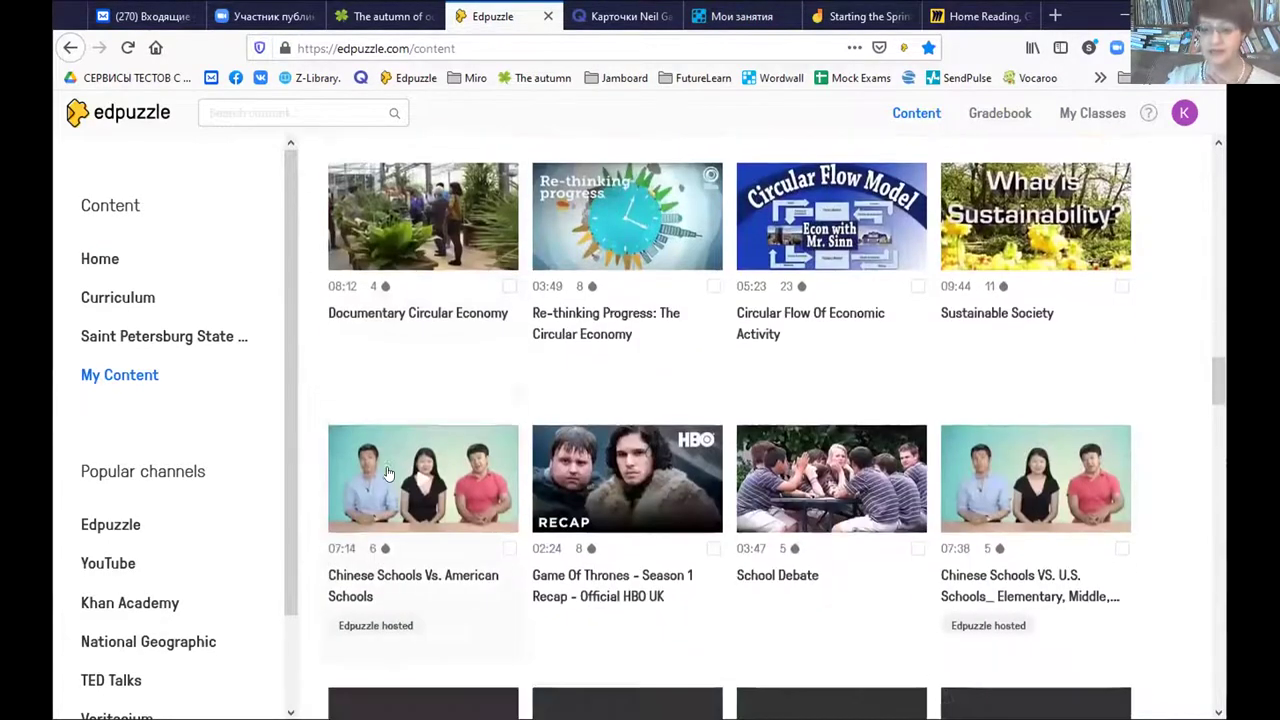
- Browse further down the My Content video collection, from the school comparison videos to the Book of Kells and Paris fashion videos
{"action": "scroll", "coordinate": [389, 473], "scroll_direction": "down", "scroll_amount": 4}
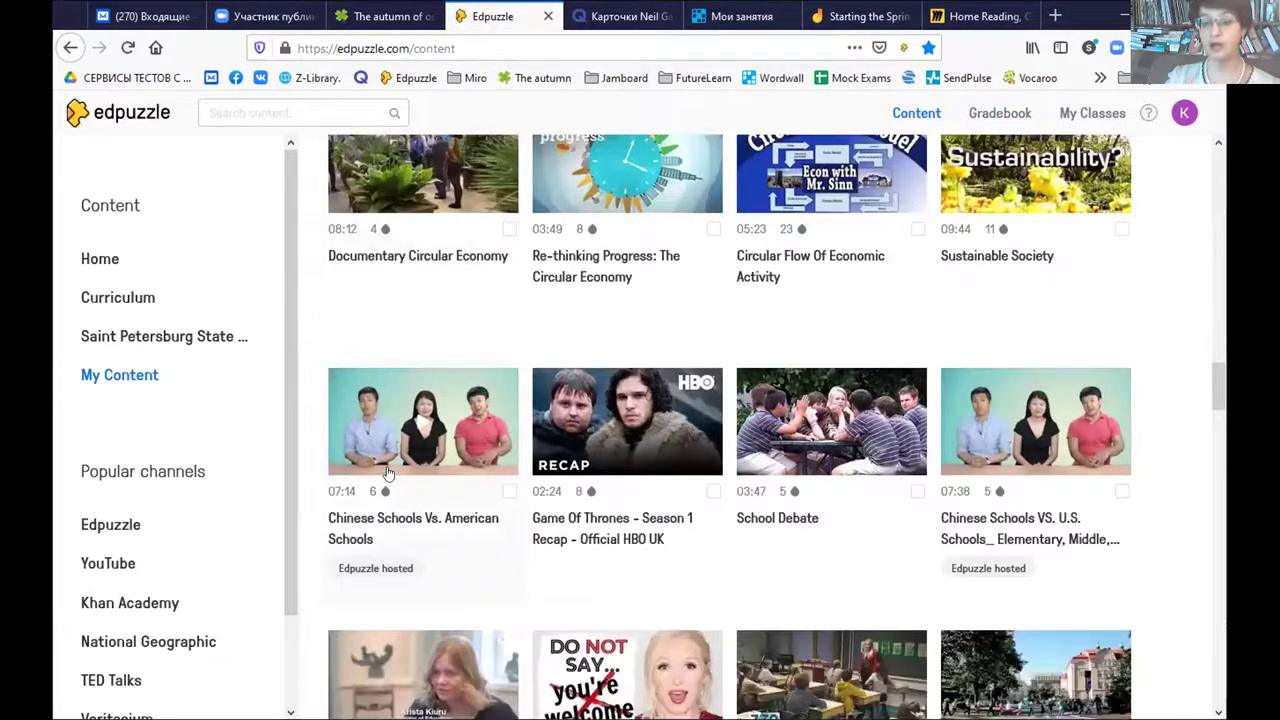
{"action": "scroll", "coordinate": [390, 474], "scroll_direction": "down", "scroll_amount": 6}
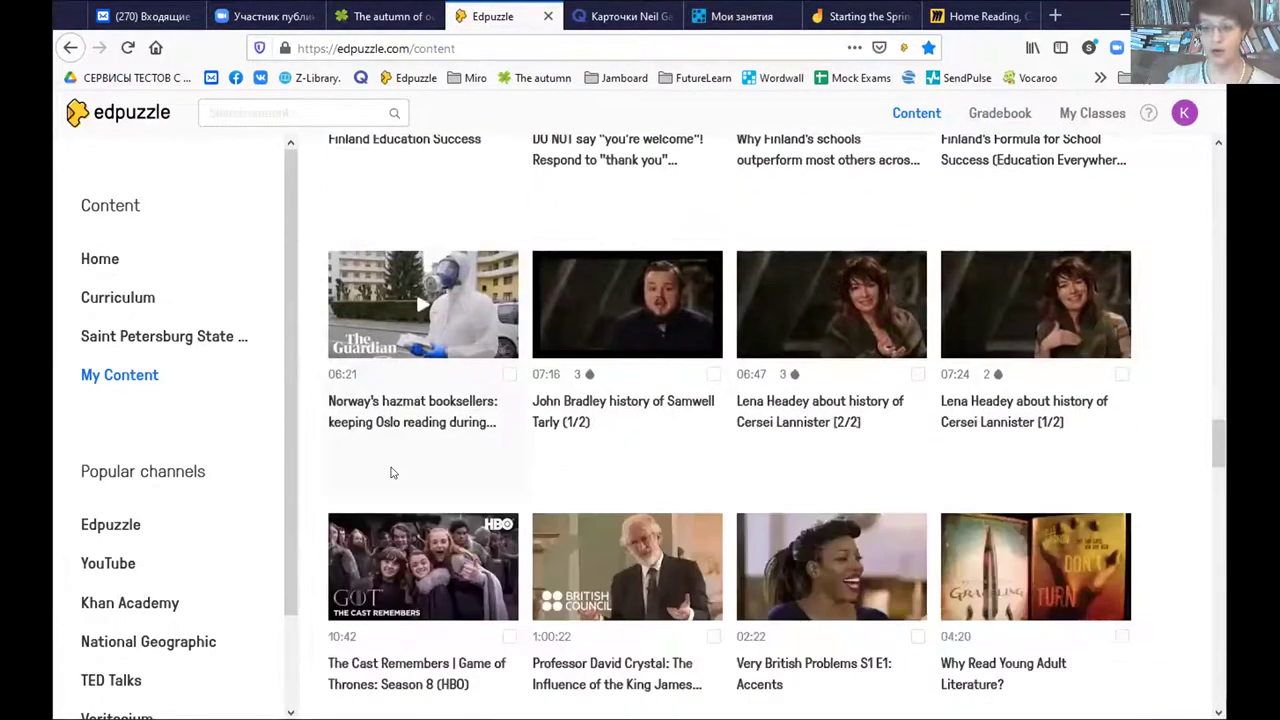
{"action": "scroll", "coordinate": [389, 474], "scroll_direction": "down", "scroll_amount": 2}
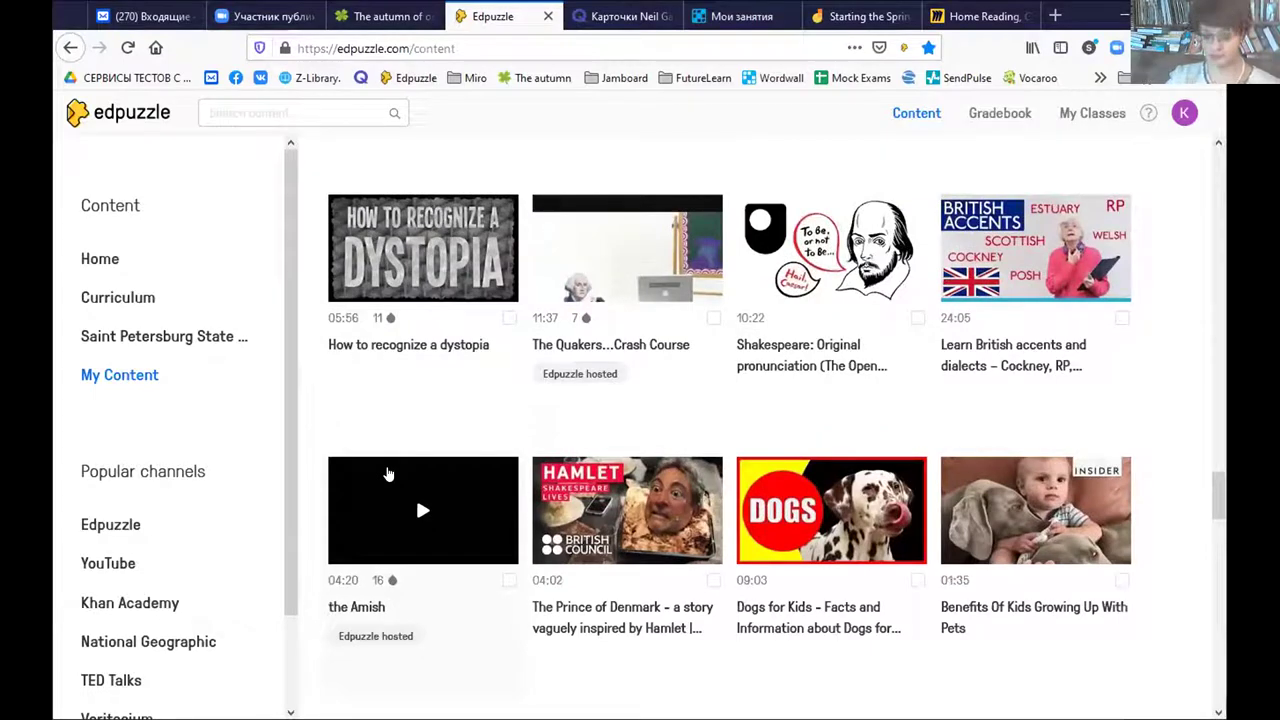
{"action": "scroll", "coordinate": [389, 473], "scroll_direction": "down", "scroll_amount": 6}
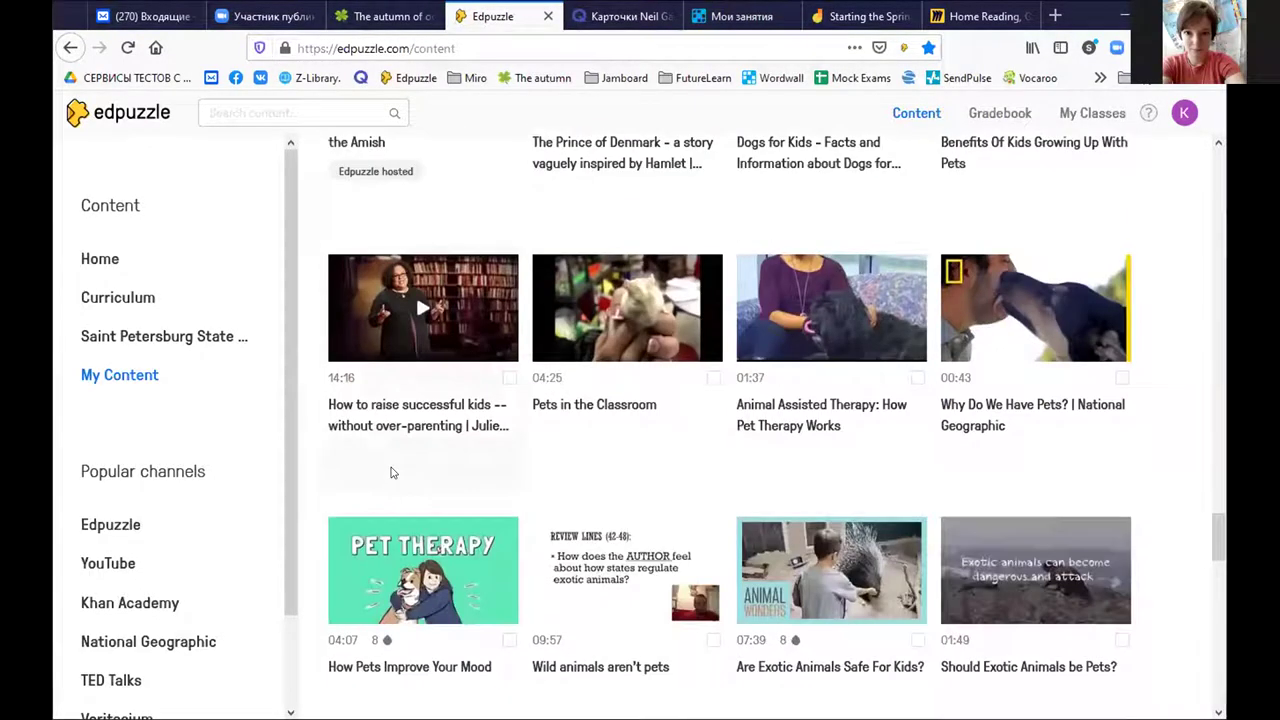
{"action": "scroll", "coordinate": [389, 473], "scroll_direction": "down", "scroll_amount": 3}
{"action": "scroll", "coordinate": [389, 473], "scroll_direction": "down", "scroll_amount": 3}
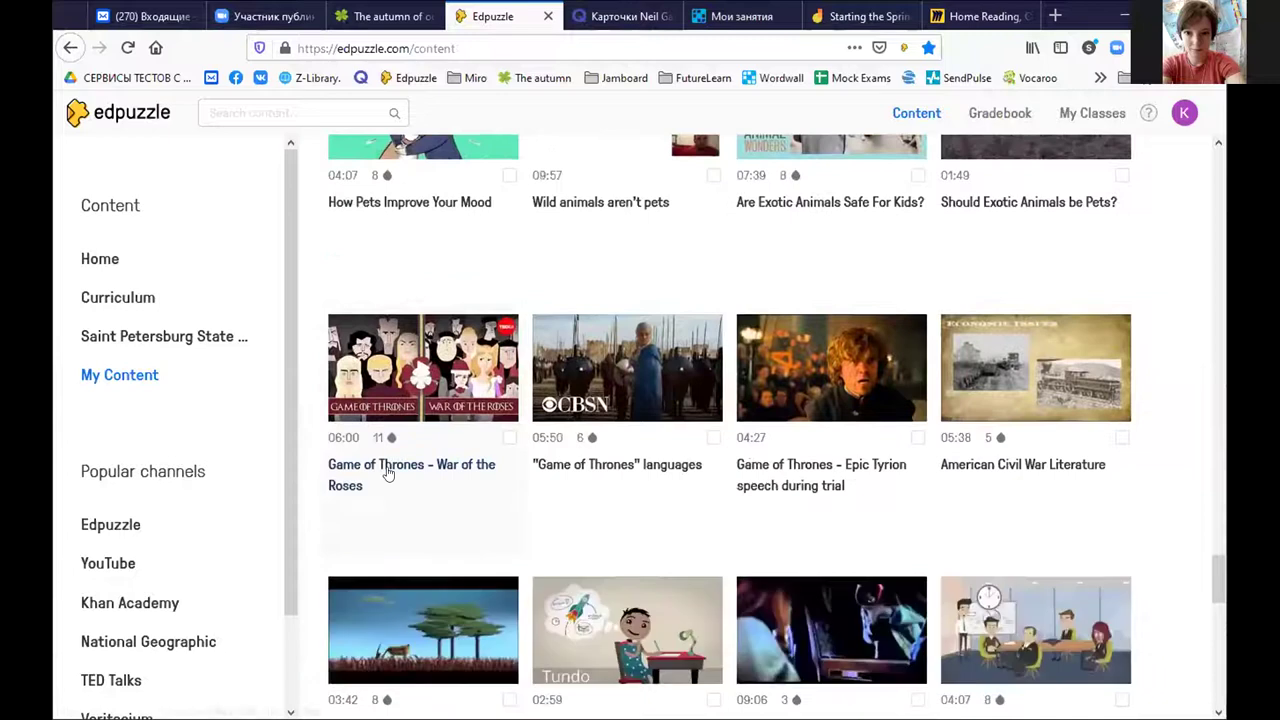
{"action": "scroll", "coordinate": [389, 473], "scroll_direction": "down", "scroll_amount": 4}
{"action": "scroll", "coordinate": [390, 473], "scroll_direction": "down", "scroll_amount": 3}
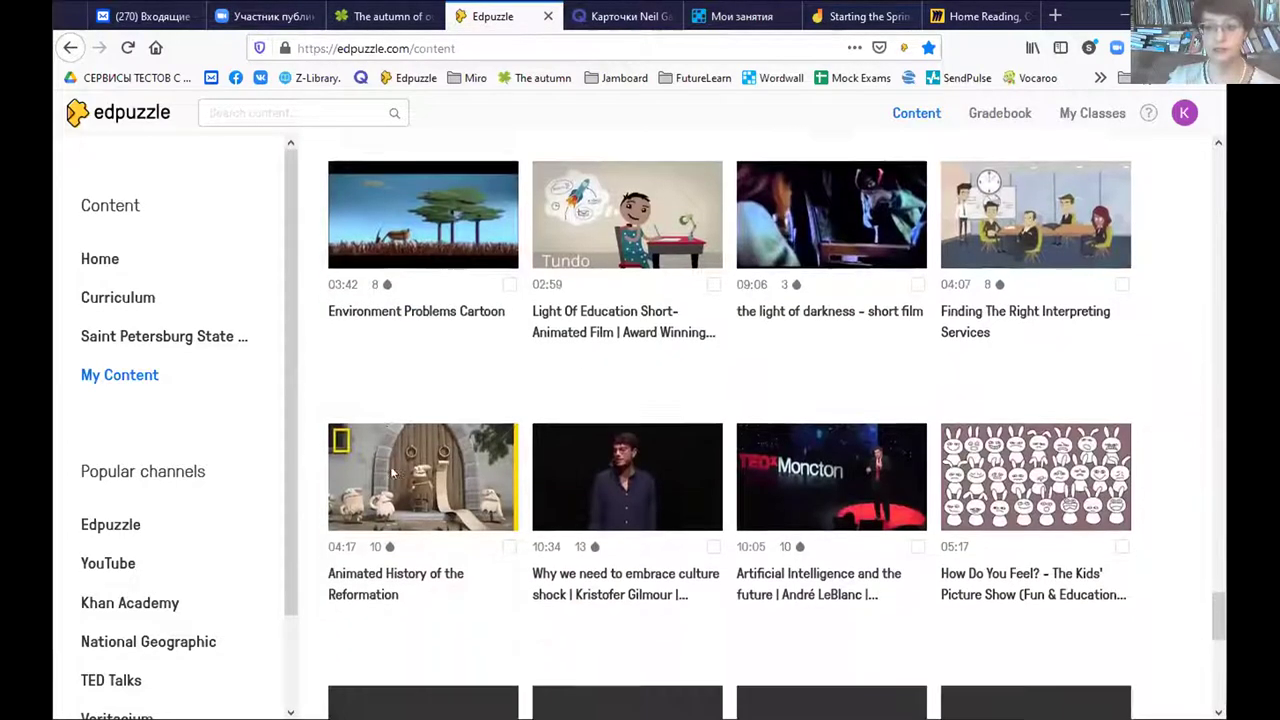
{"action": "scroll", "coordinate": [391, 473], "scroll_direction": "down", "scroll_amount": 3}
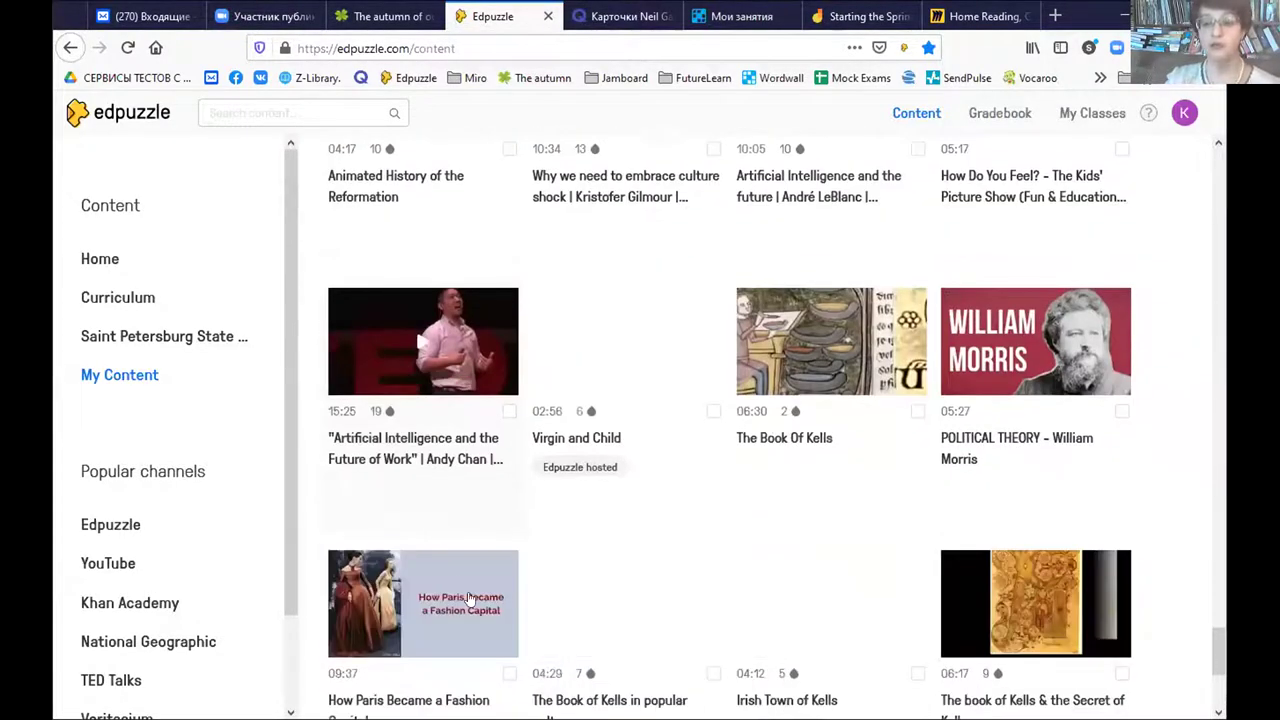